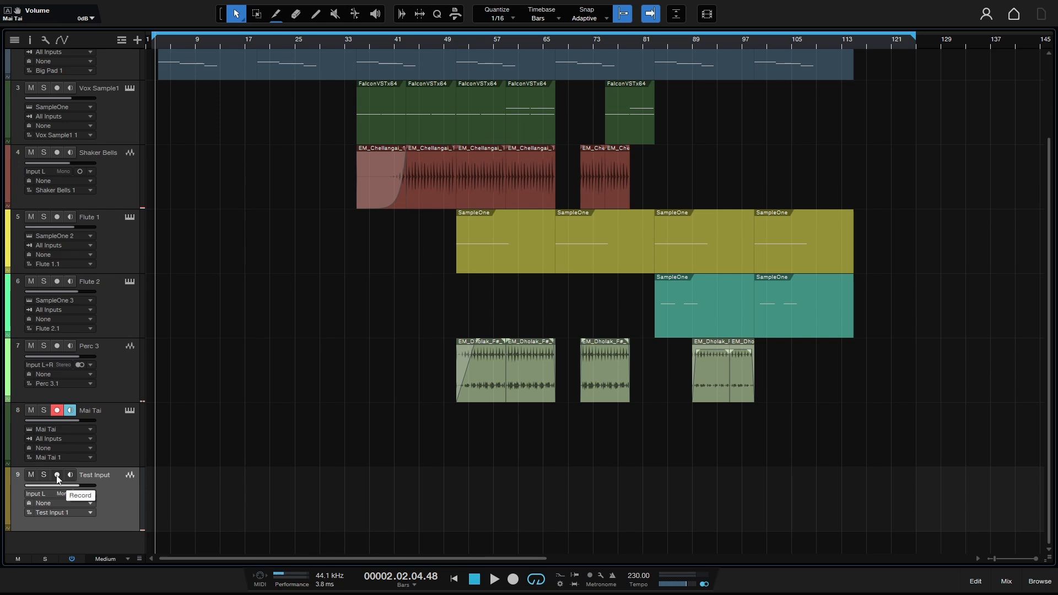
Arm and disarm Test Input, then toggle its input monitoring on and off to hear it live.
click(58, 477)
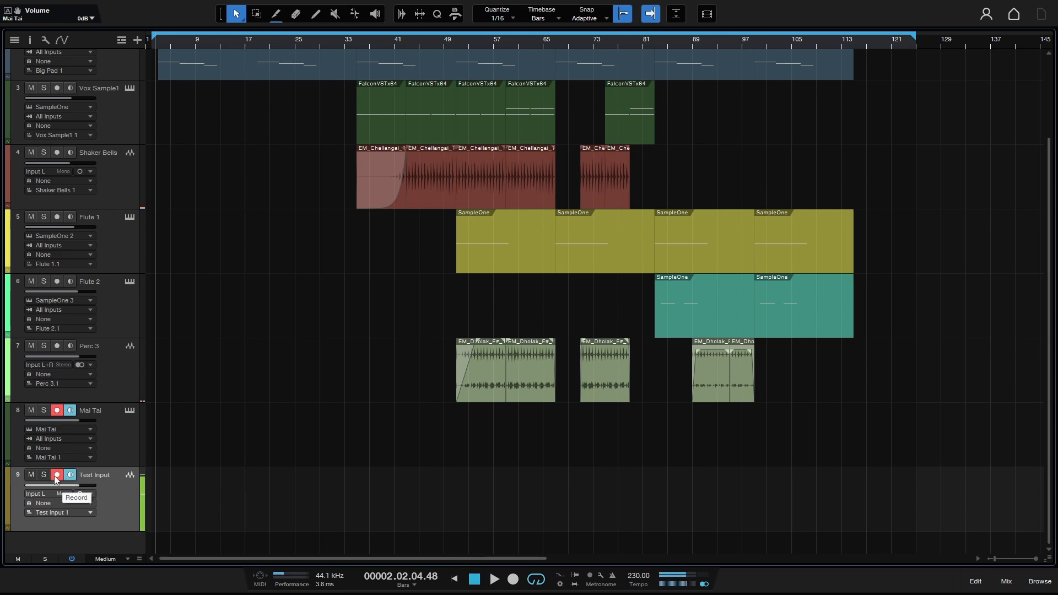
click(55, 476)
click(71, 475)
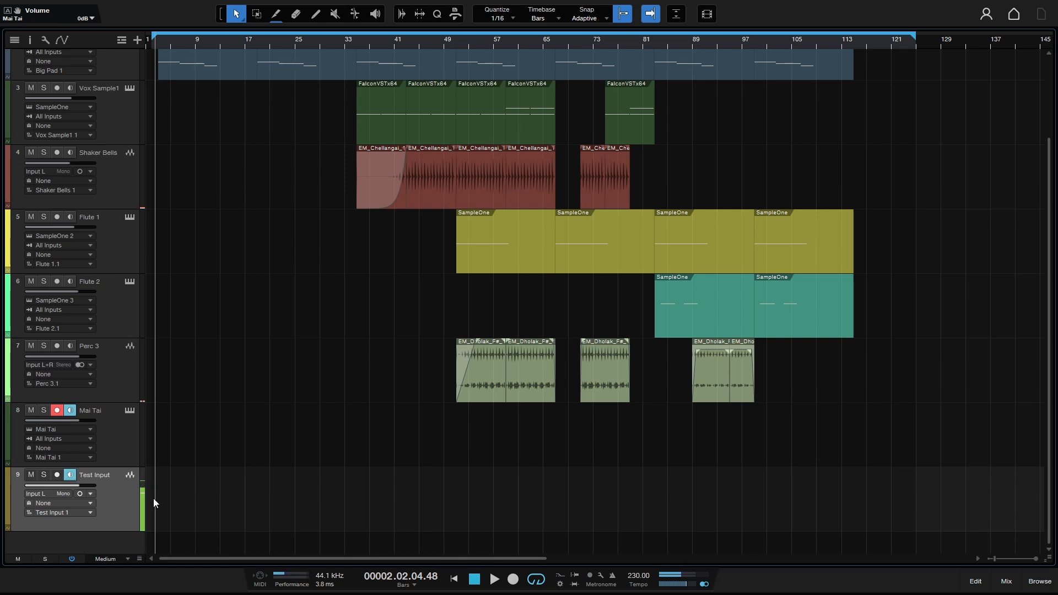
click(71, 476)
click(72, 476)
click(71, 474)
Select the Mai Tai instrument track and open and close its editor.
click(121, 441)
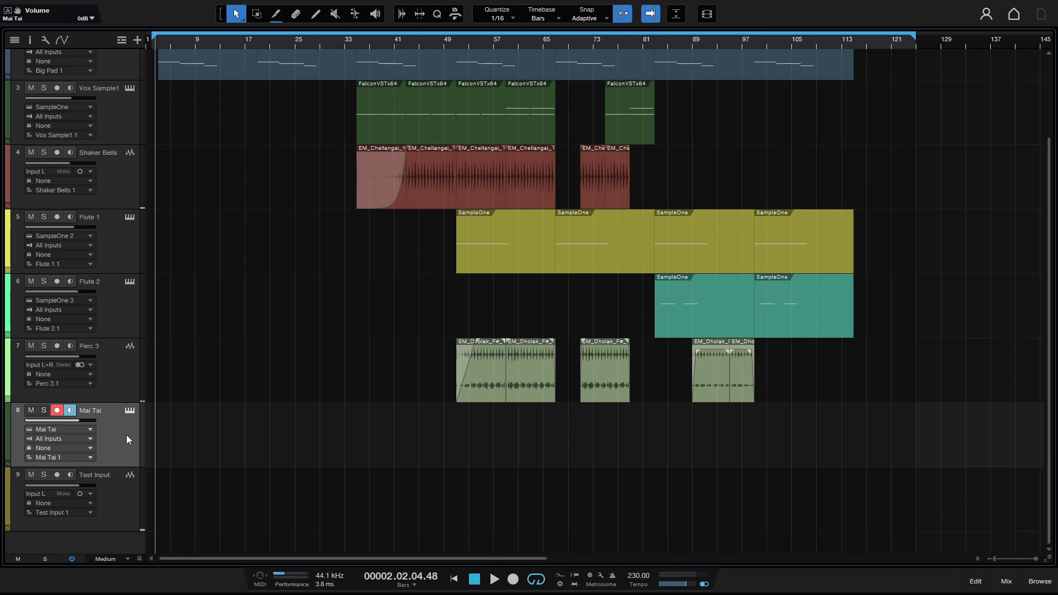
click(129, 409)
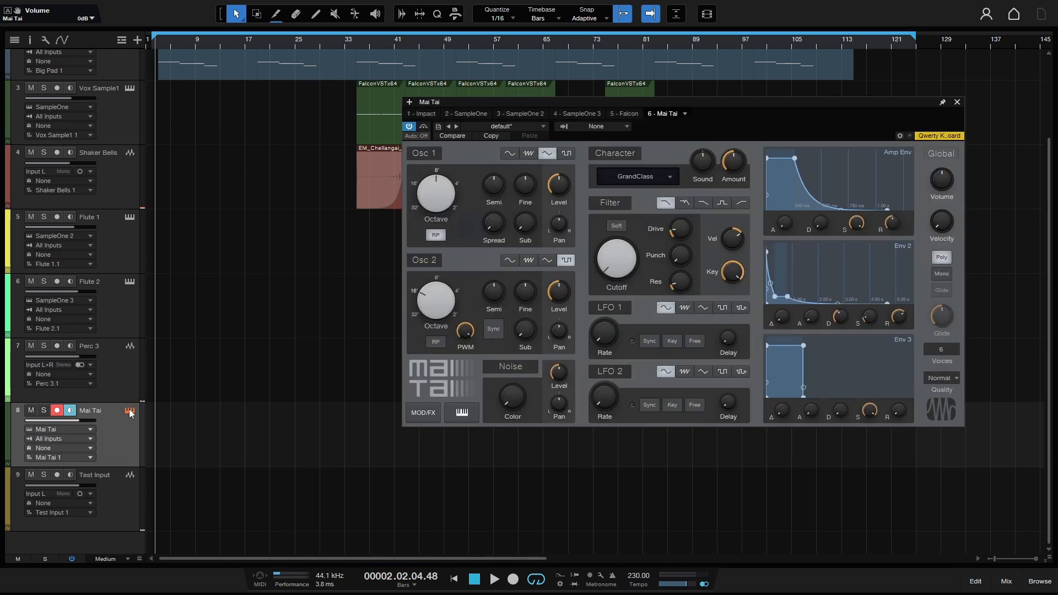
click(129, 409)
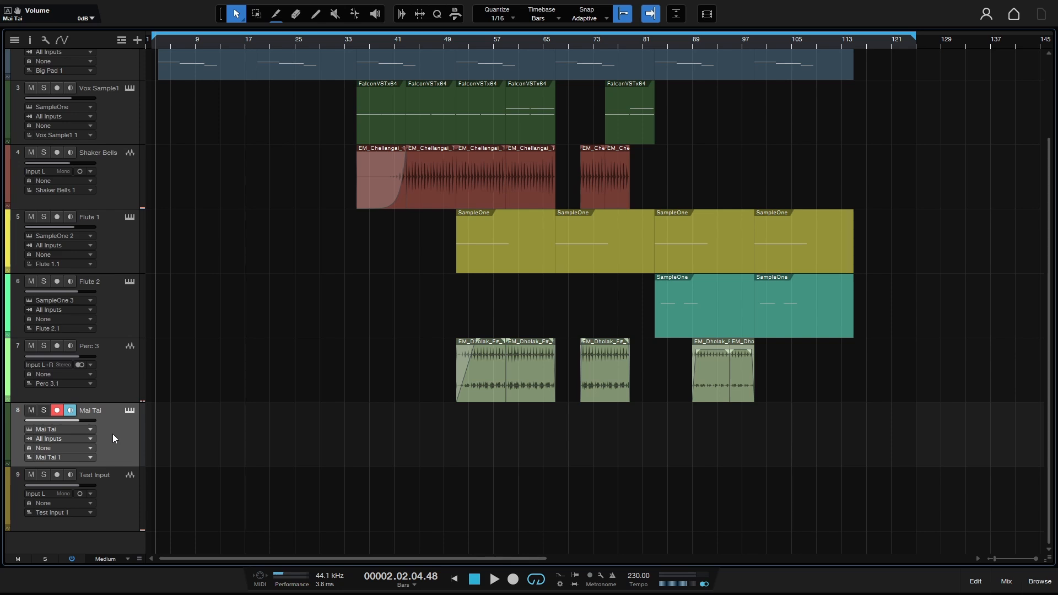
Play test notes through Mai Tai on the on-screen keyboard, then bring up the audio setup options.
key(alt+k)
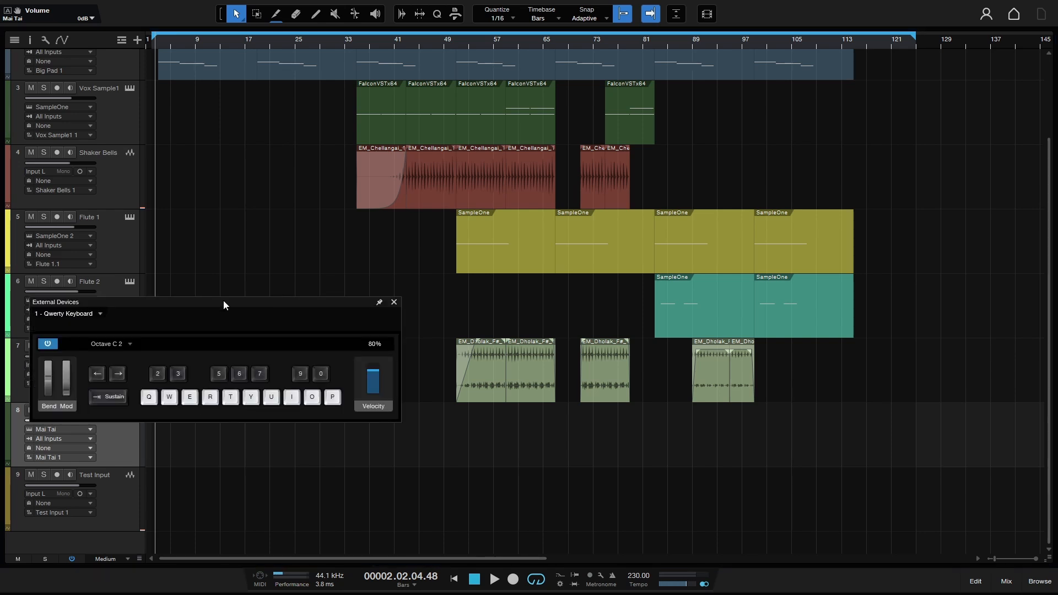
drag(223, 299, 409, 297)
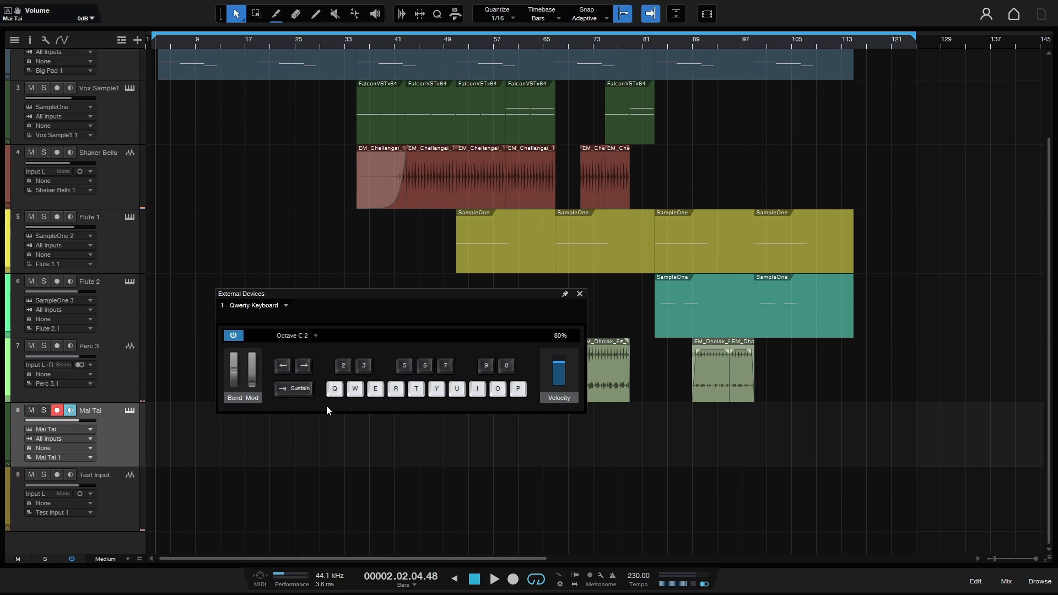
key(q)
click(332, 397)
key(Caps_Lock)
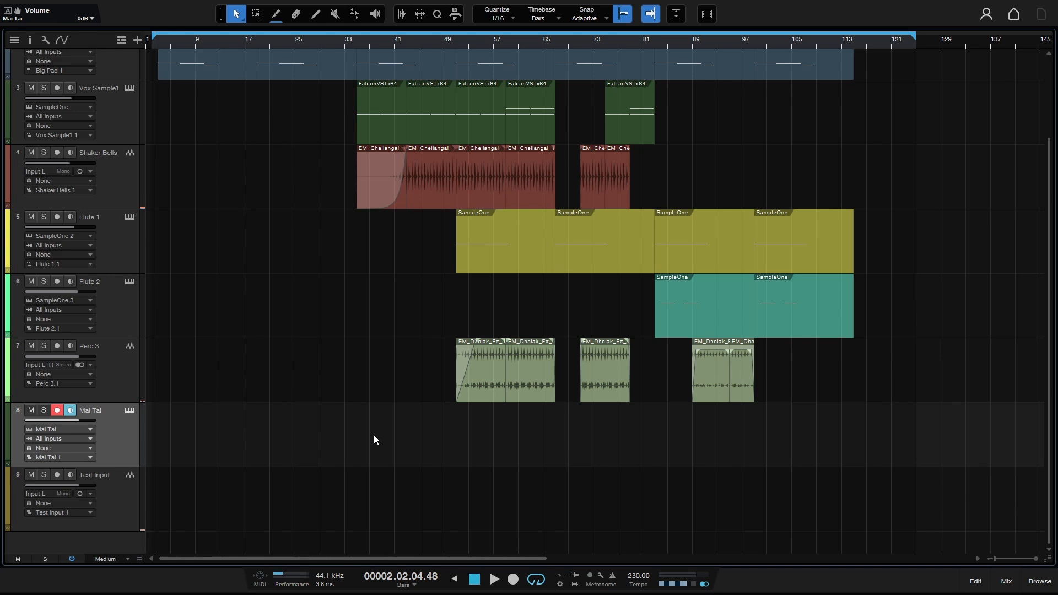
key(ctrl+comma)
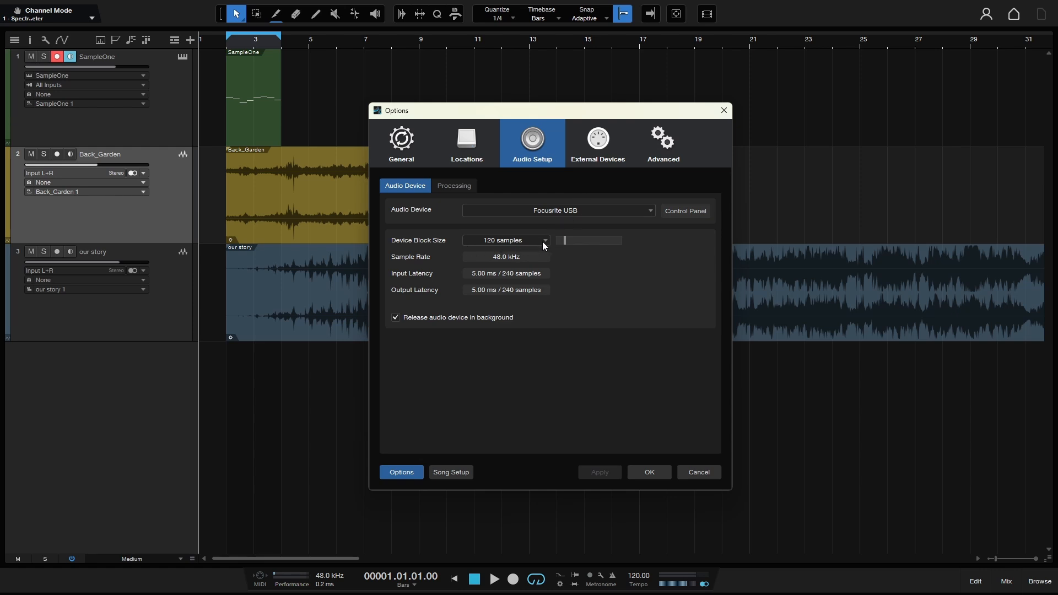
Set the device block size to 56 samples and check the interface's buffer size list without changing it.
click(542, 241)
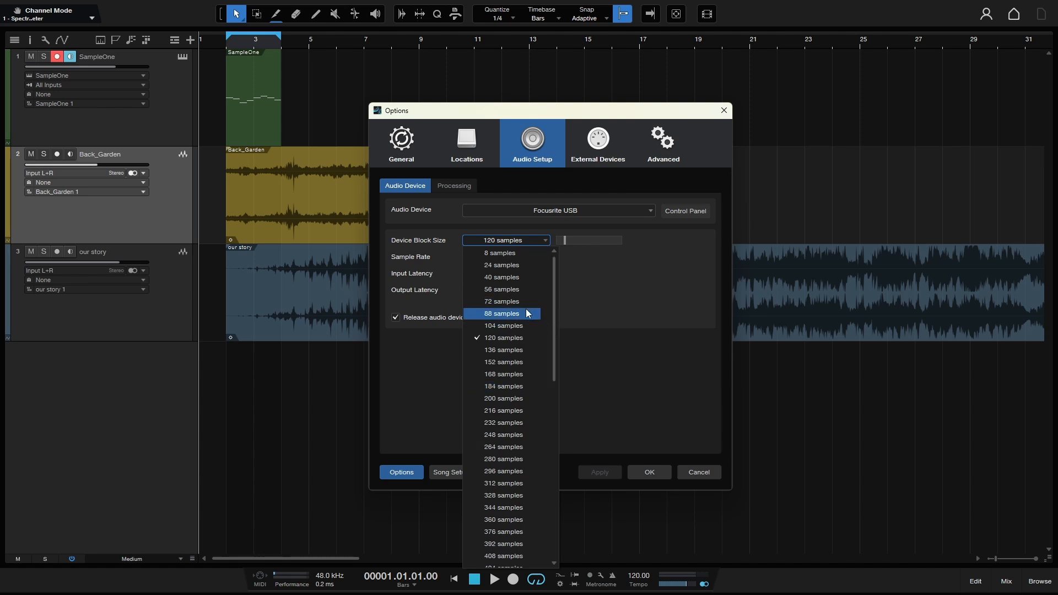
click(529, 289)
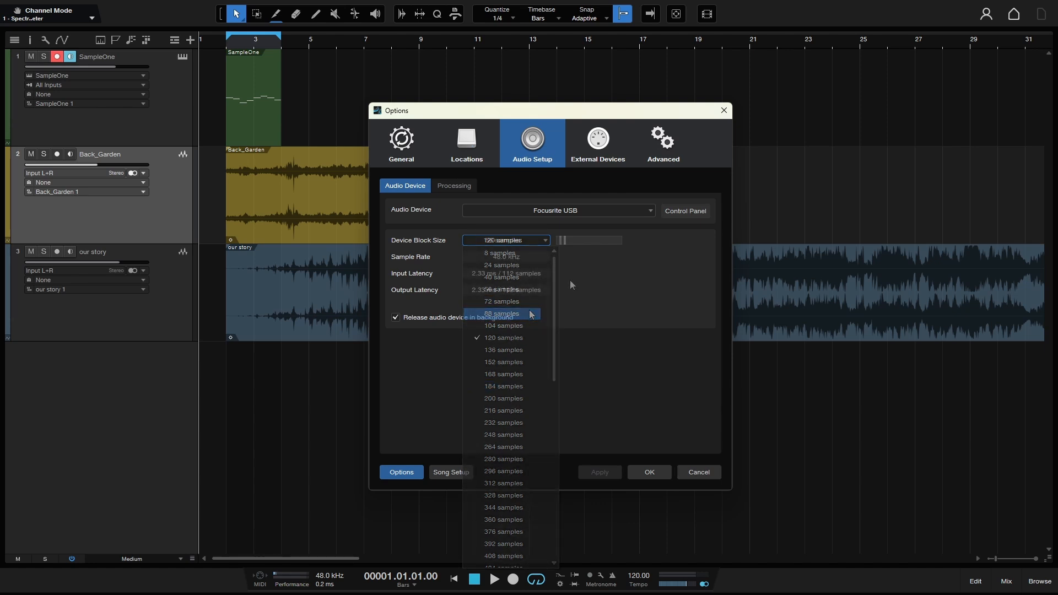
click(679, 210)
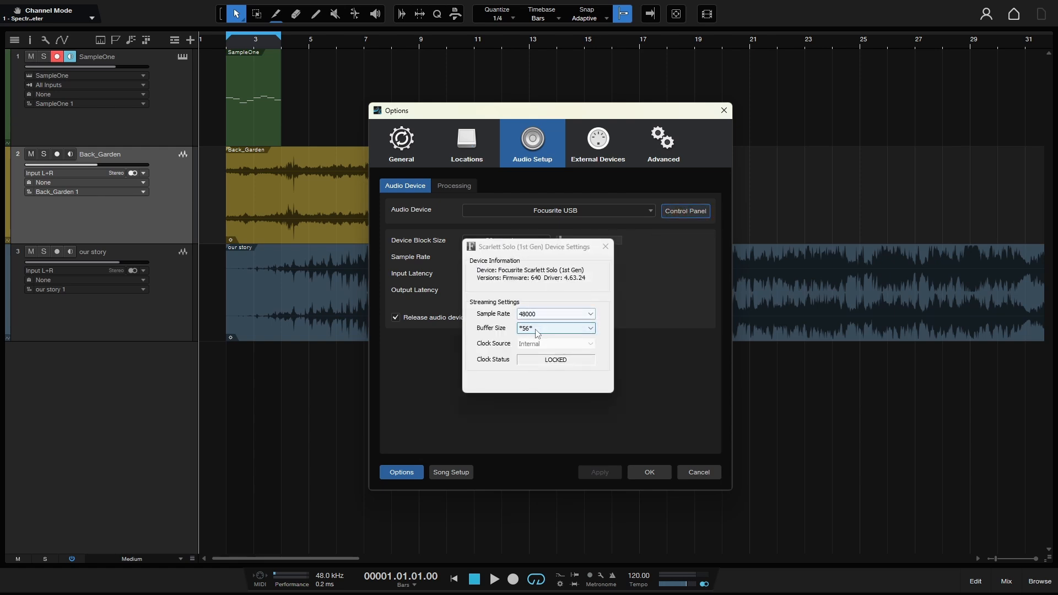
click(591, 329)
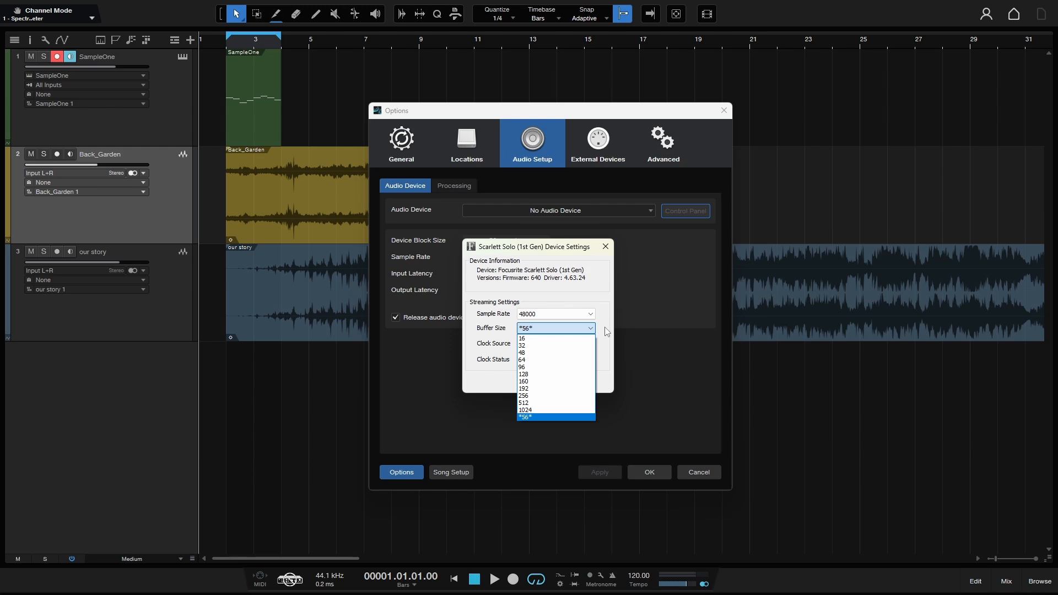
click(606, 331)
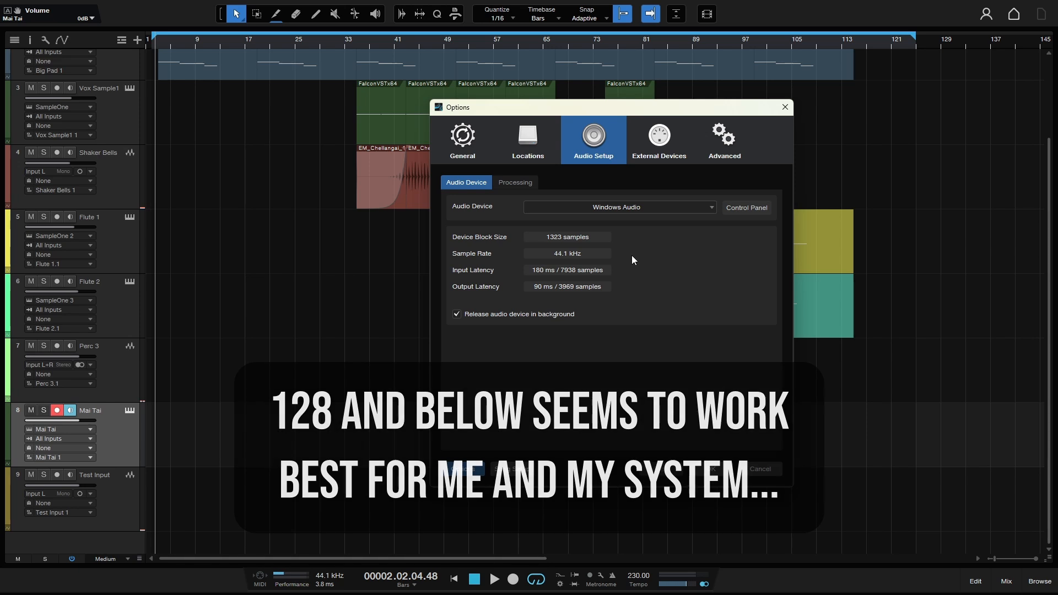
Lower Windows Audio latency to 30 ms, confirm the audio setup, and select the Test Input track.
click(742, 210)
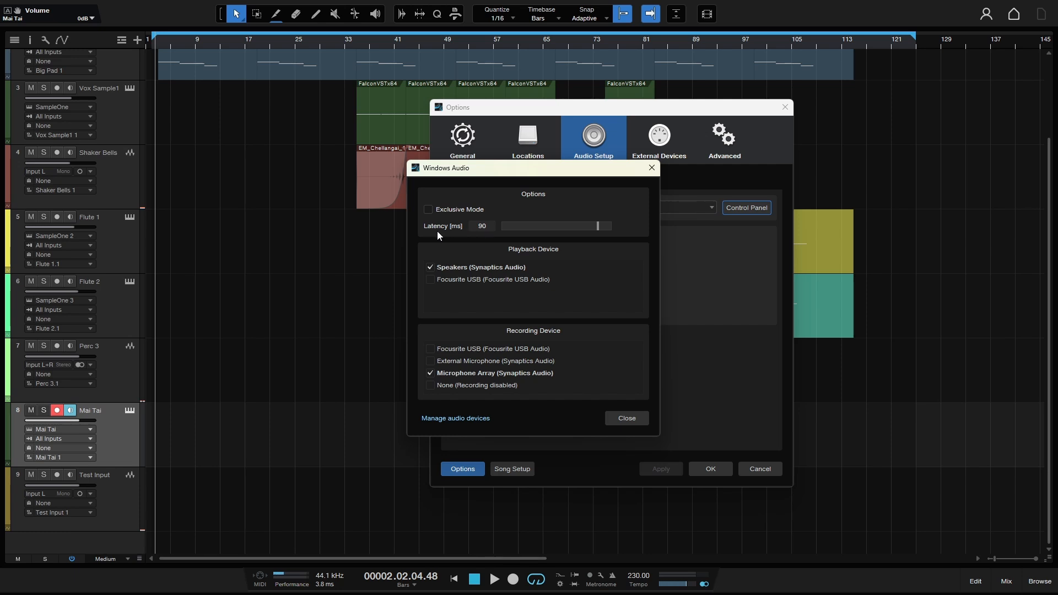
click(523, 229)
click(627, 419)
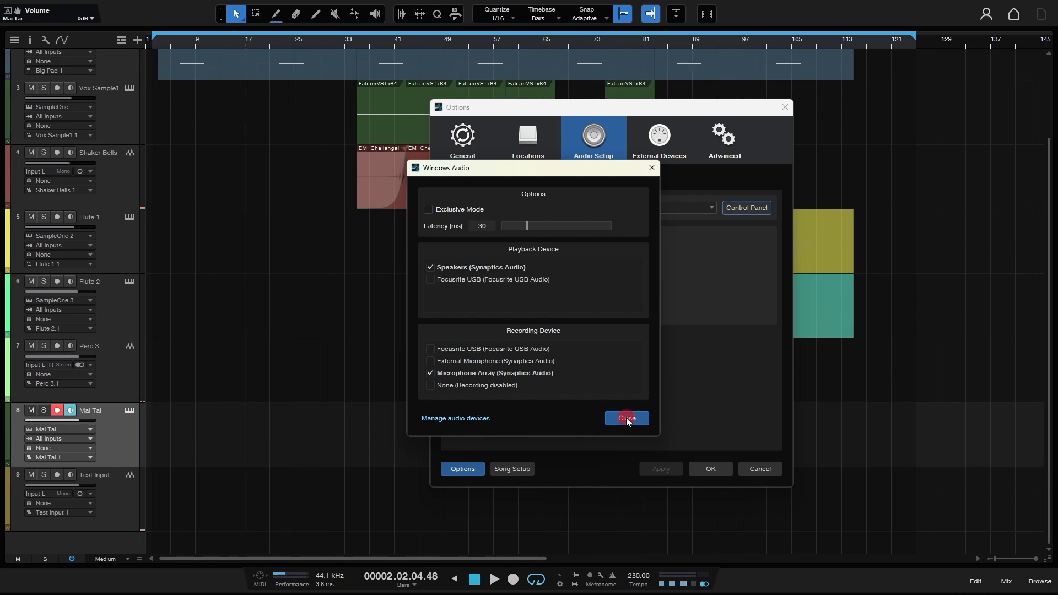
click(711, 468)
click(126, 500)
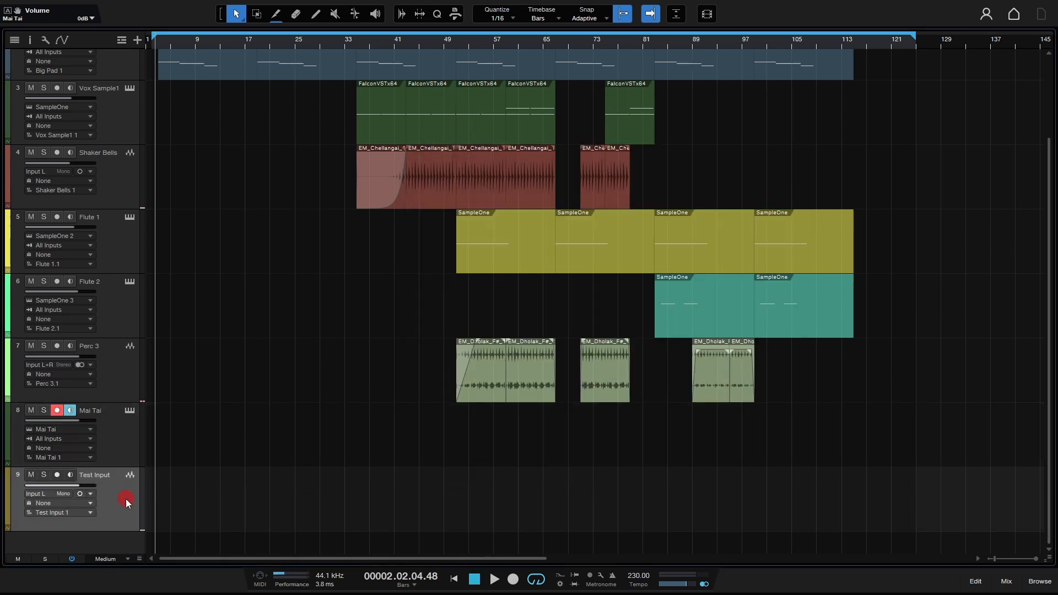
Arm and disarm Test Input to check its monitoring, then select the Mai Tai track.
click(57, 475)
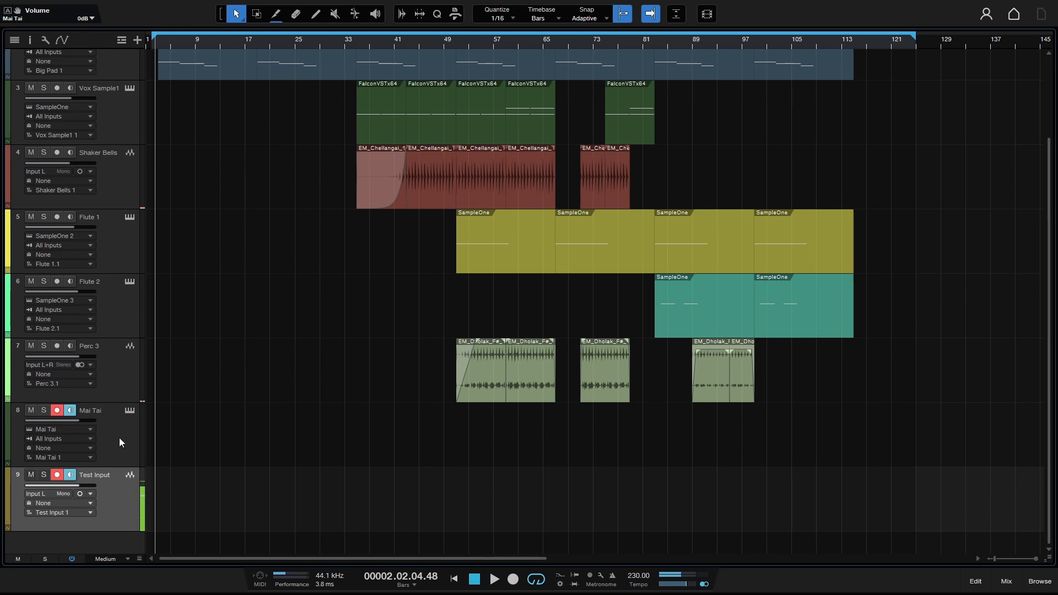
click(56, 477)
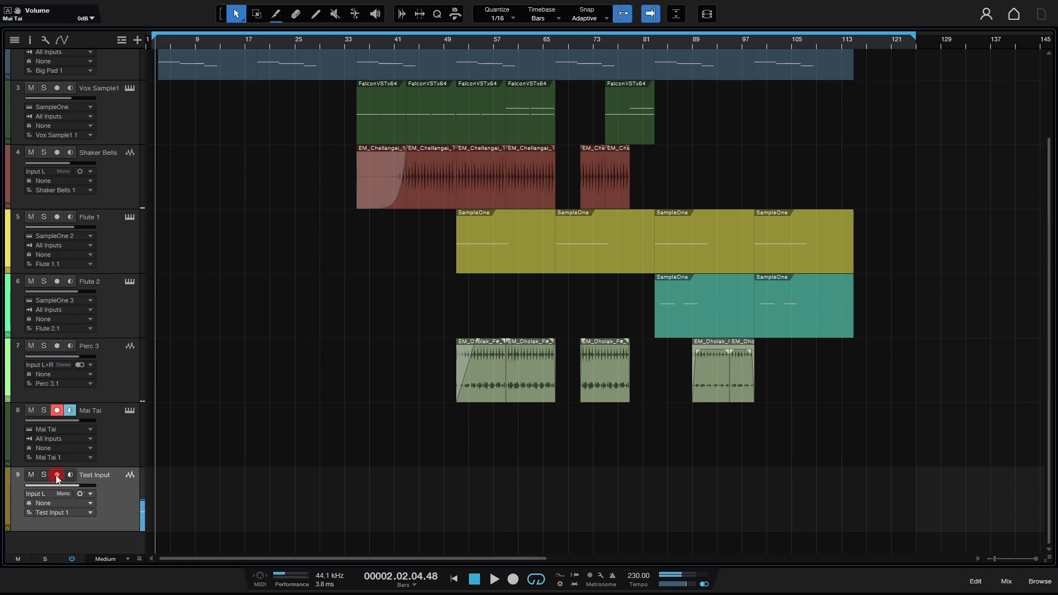
click(115, 437)
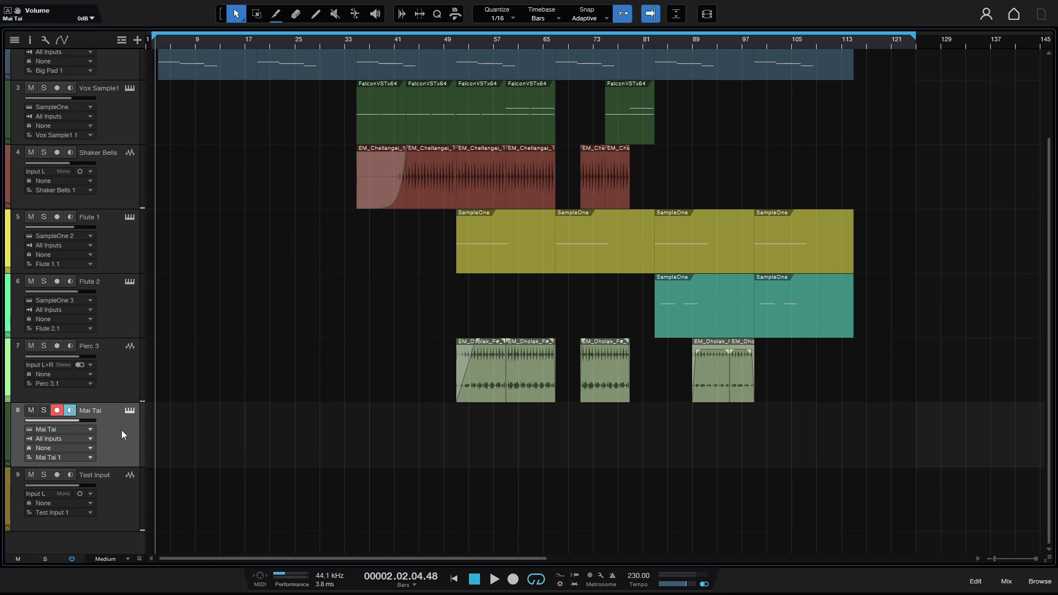
Play test notes through Mai Tai on the on-screen keyboard to judge latency, then reopen audio setup.
key(shift+alt+k)
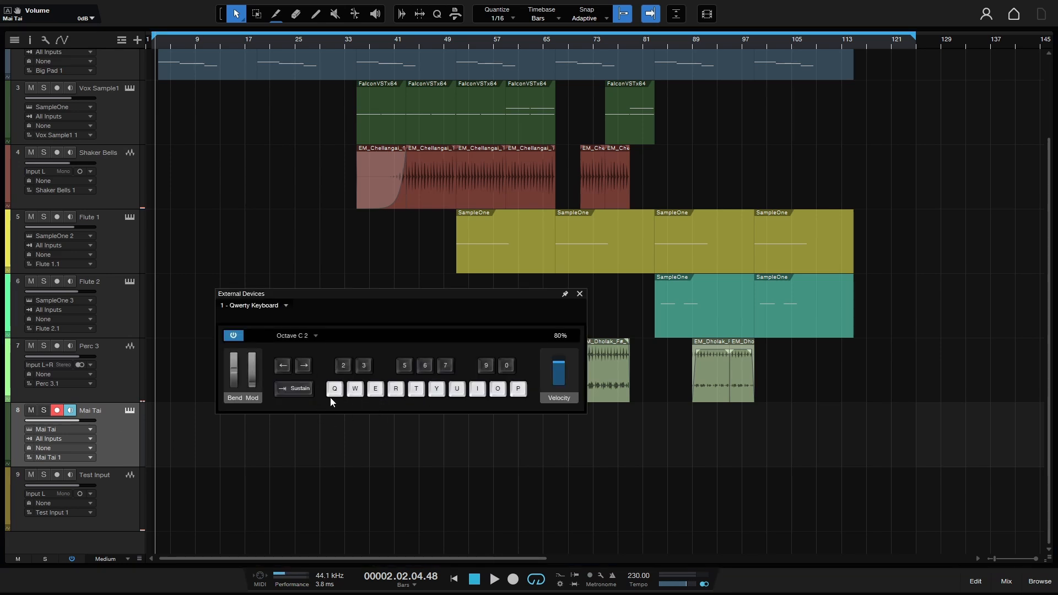
key(q)
key(q)
key(q)
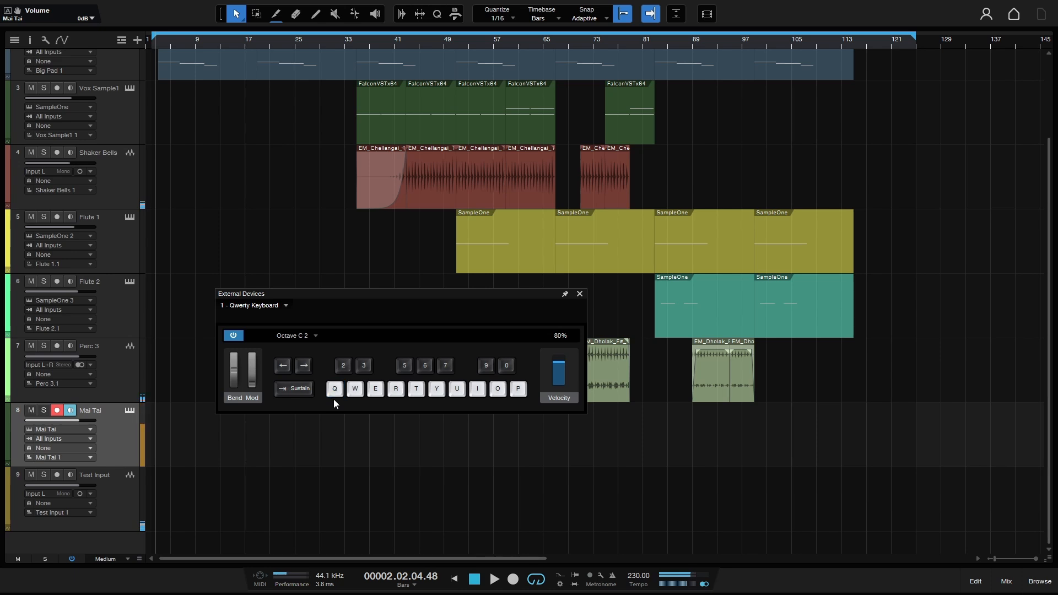
key(q)
key(q)
key(q)
key(q)
key(q)
key(q)
key(q)
key(shift+q)
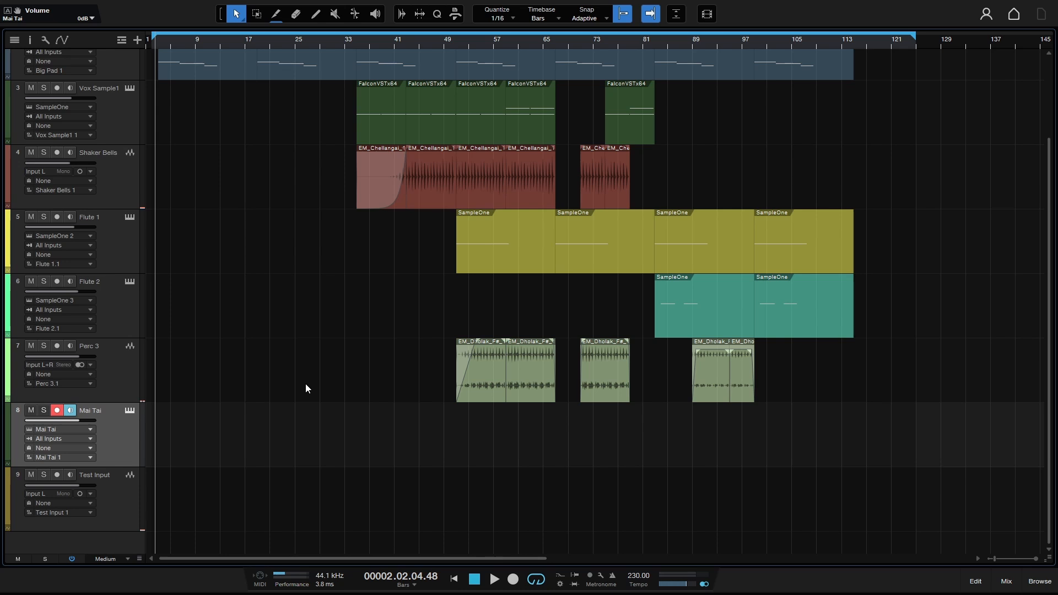
key(ctrl+comma)
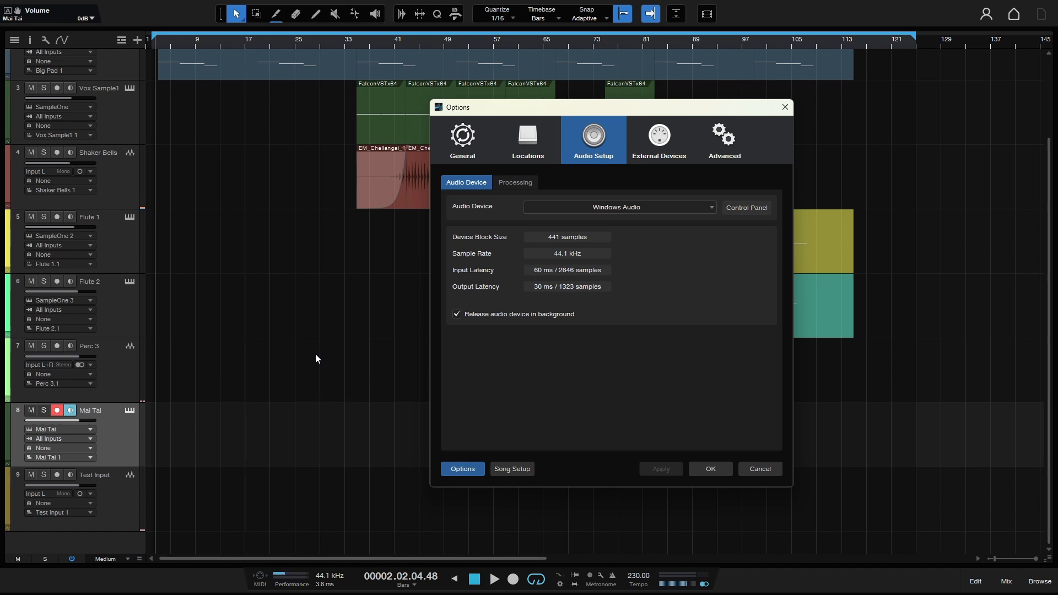
Close the options, set Mai Tai to -0.8 dB and Test Input to +3.3 dB, then reopen audio setup.
click(747, 469)
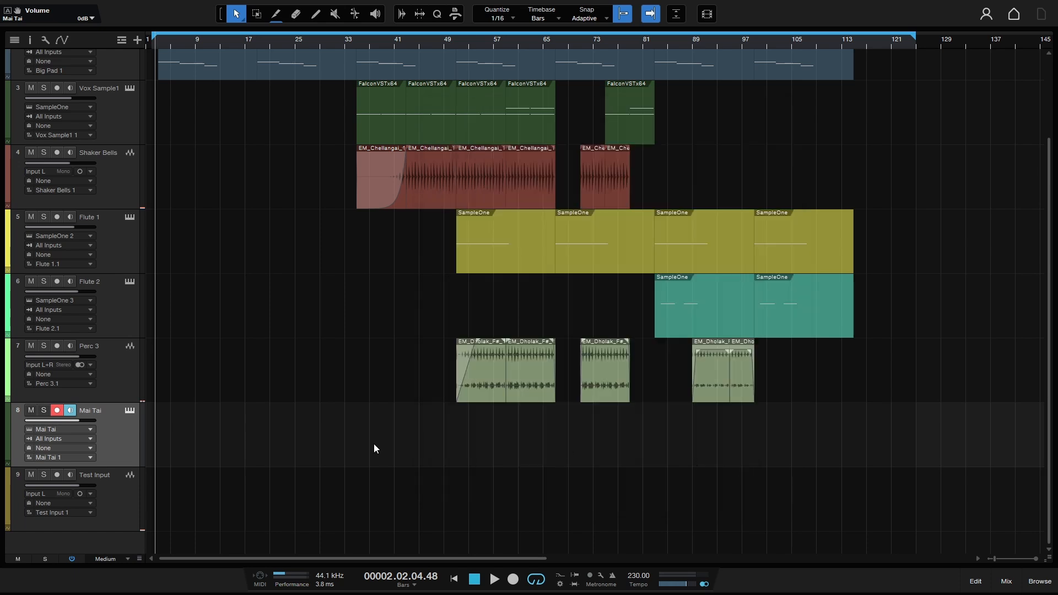
drag(78, 418, 75, 418)
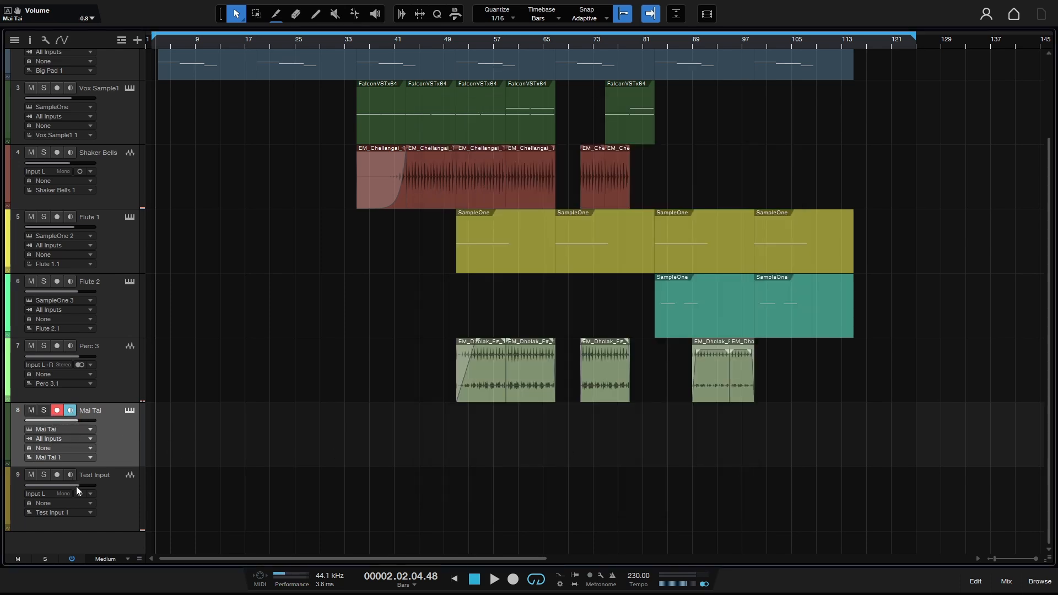
mouse_move(76, 486)
mouse_down()
mouse_move(40, 485)
mouse_move(78, 485)
mouse_up()
click(115, 505)
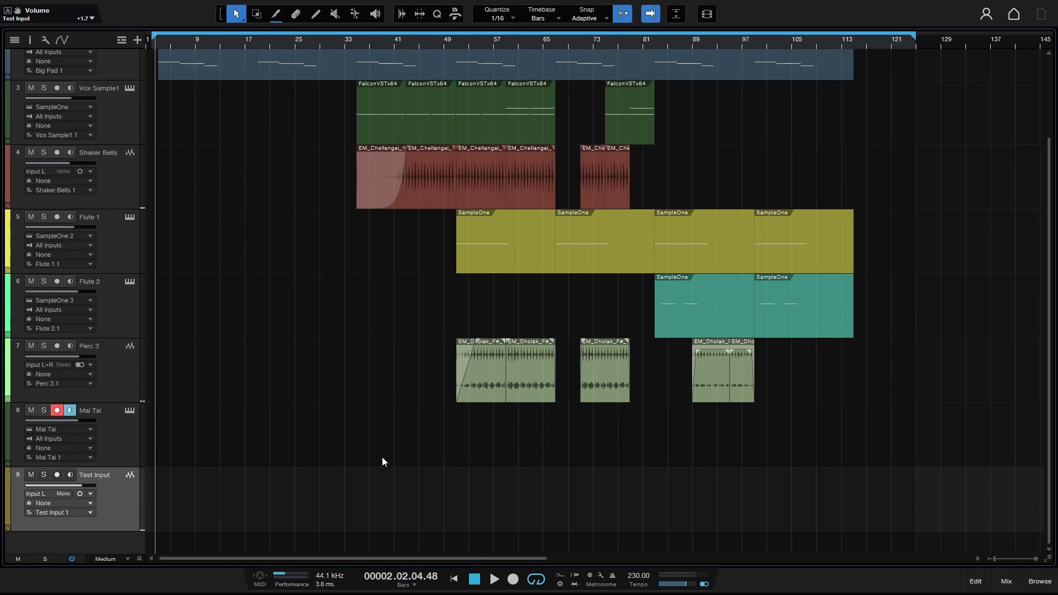
key(ctrl+comma)
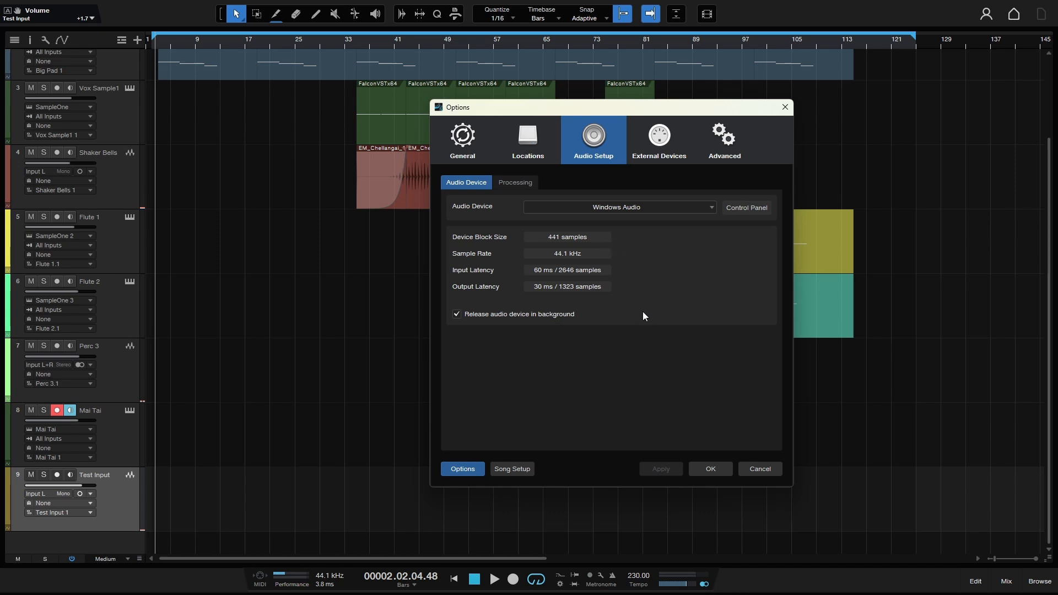
Accept the audio settings, play the song from around bar 47, stop it, and reopen audio setup.
click(710, 466)
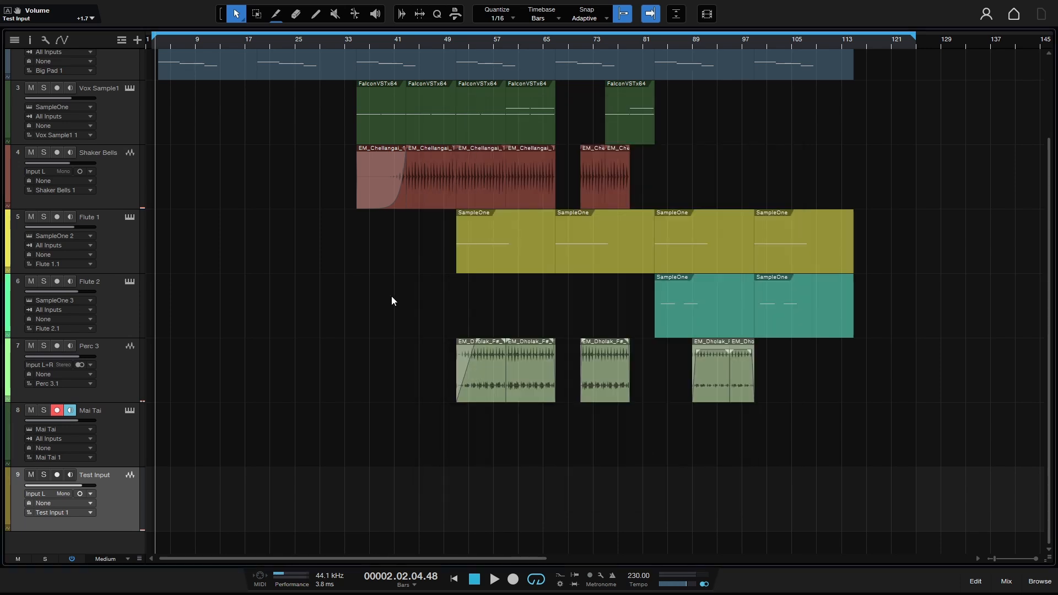
key(space)
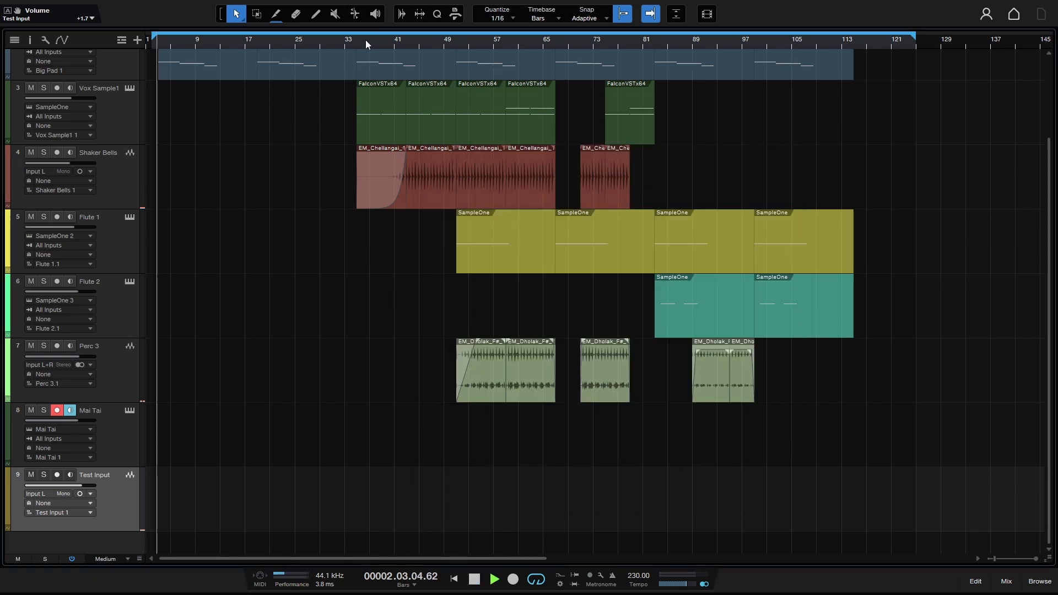
click(434, 43)
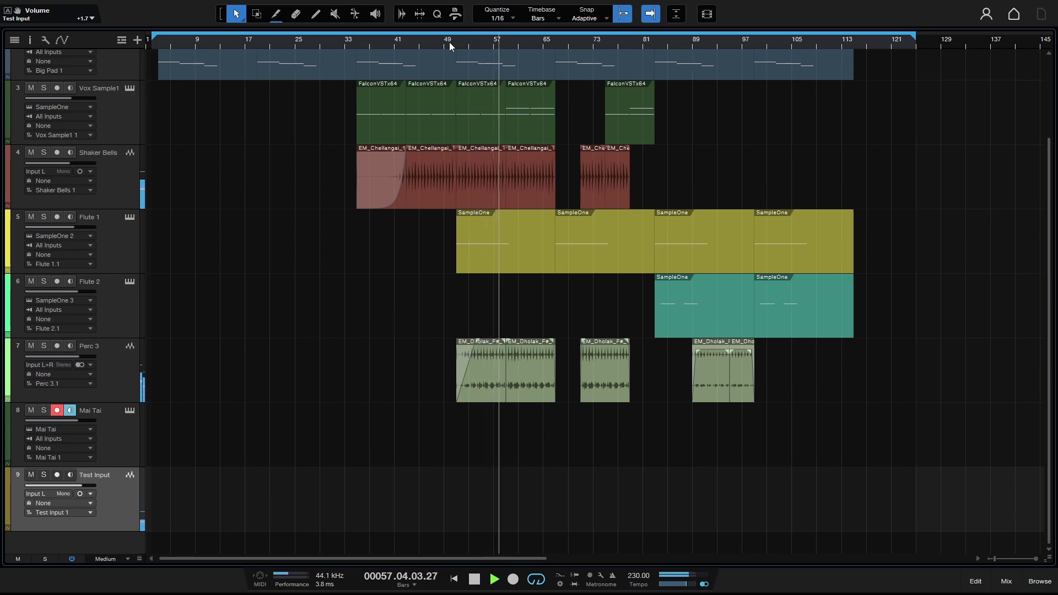
key(space)
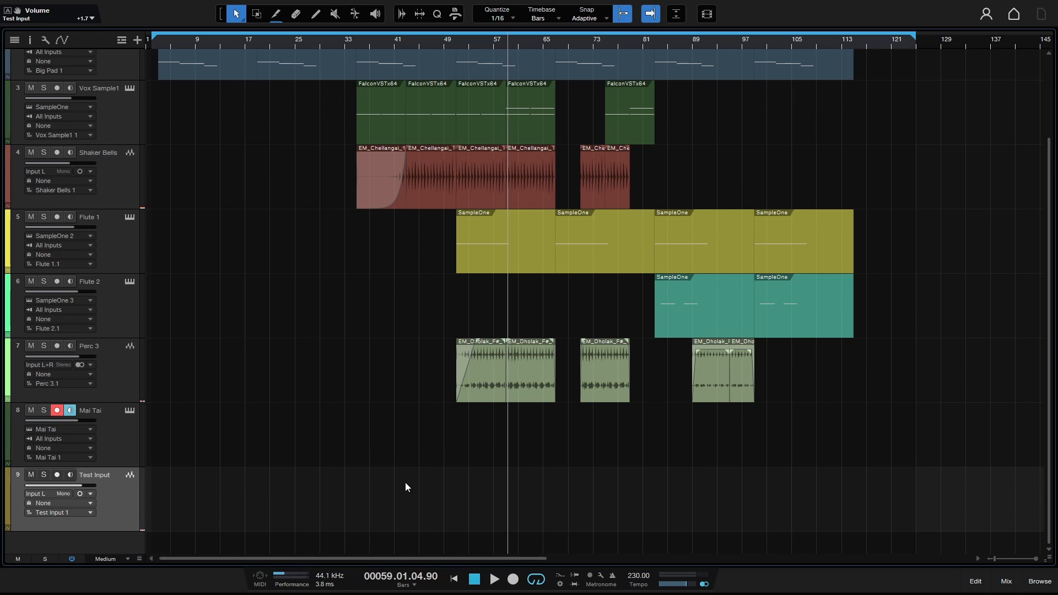
key(ctrl+comma)
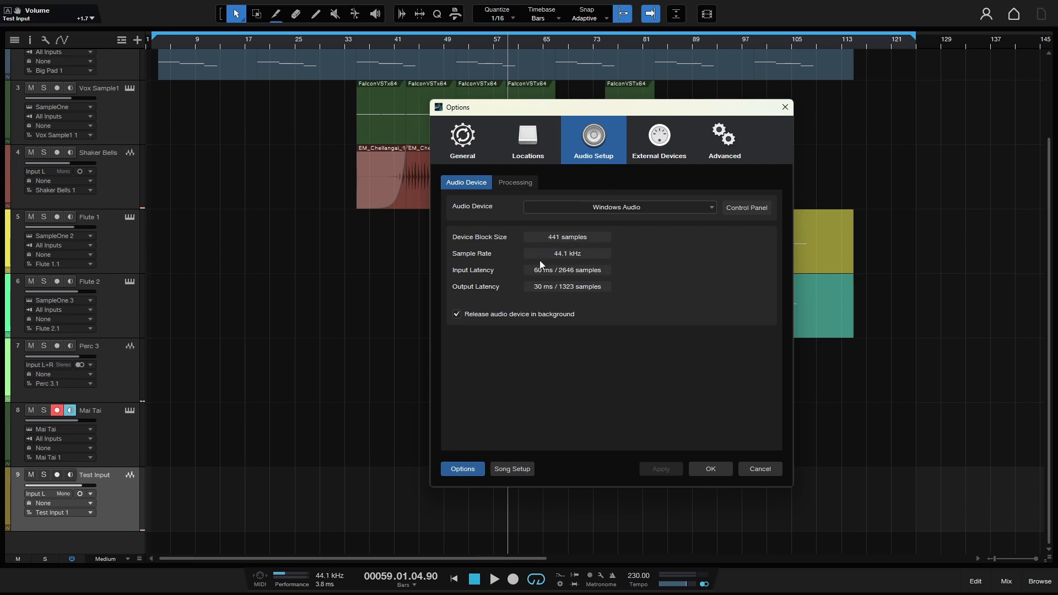
click(753, 208)
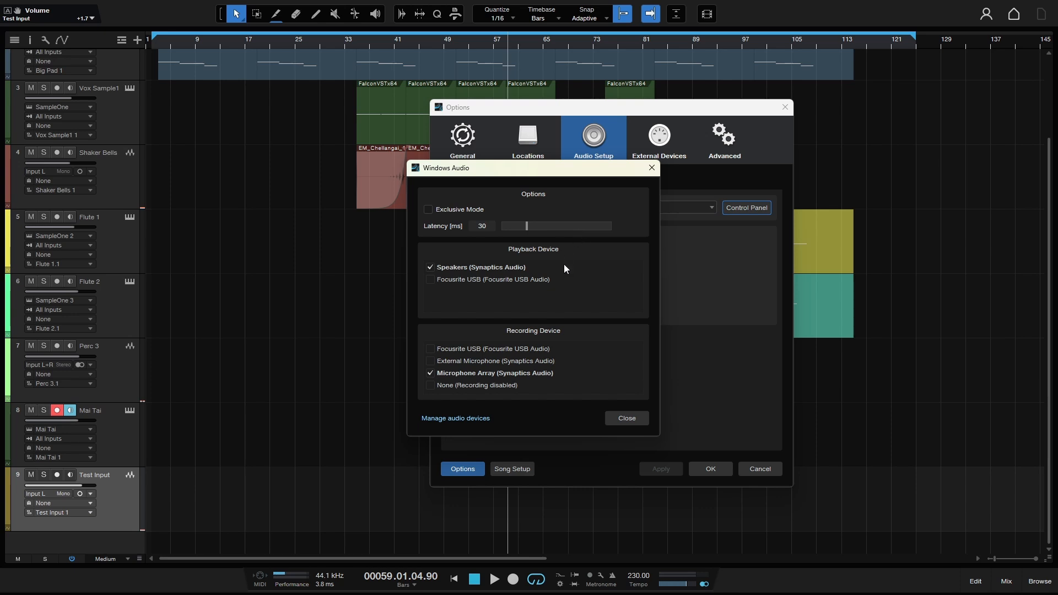
click(620, 420)
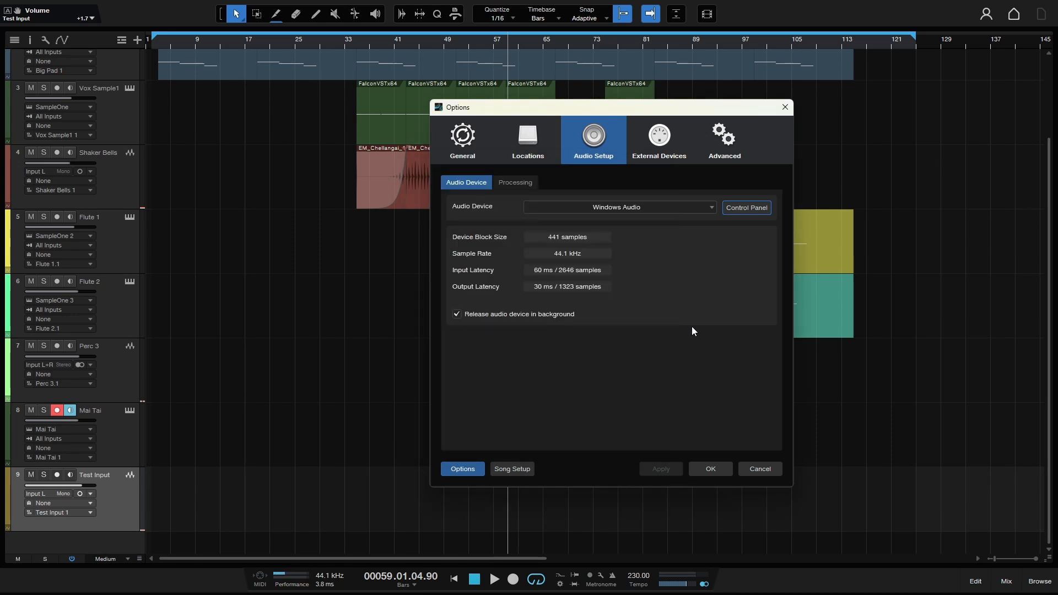
click(693, 328)
click(747, 208)
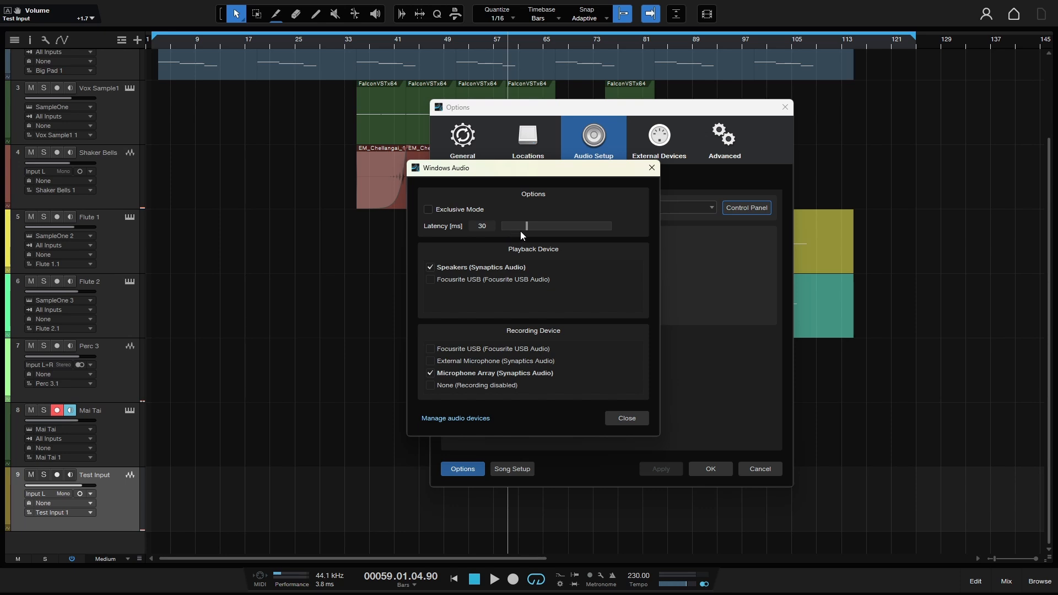
click(622, 420)
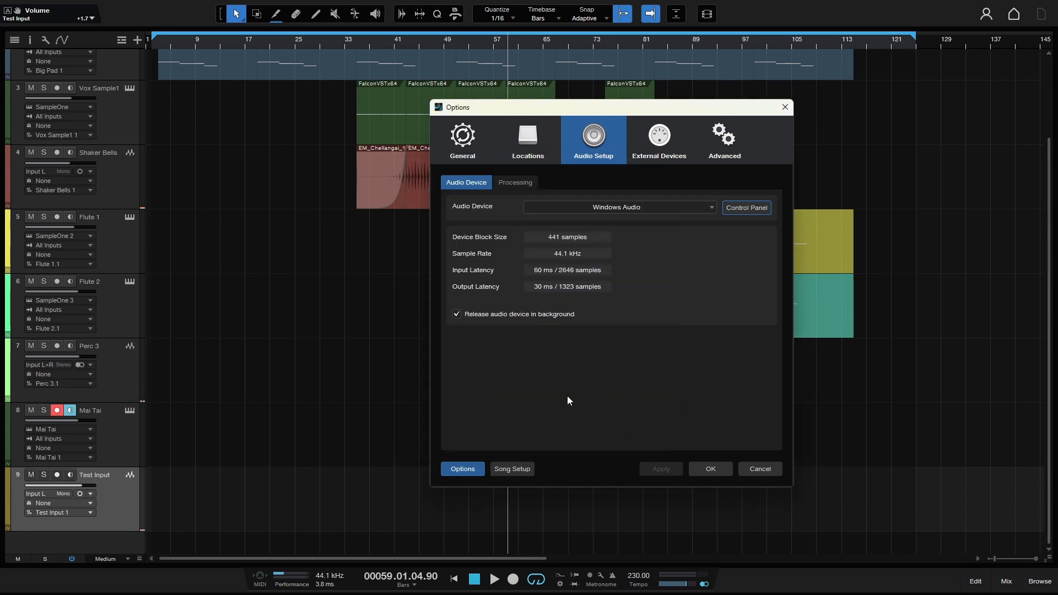
Accept the Options dialog with OK, returning to the arrangement with the playhead near bar 59.
click(706, 469)
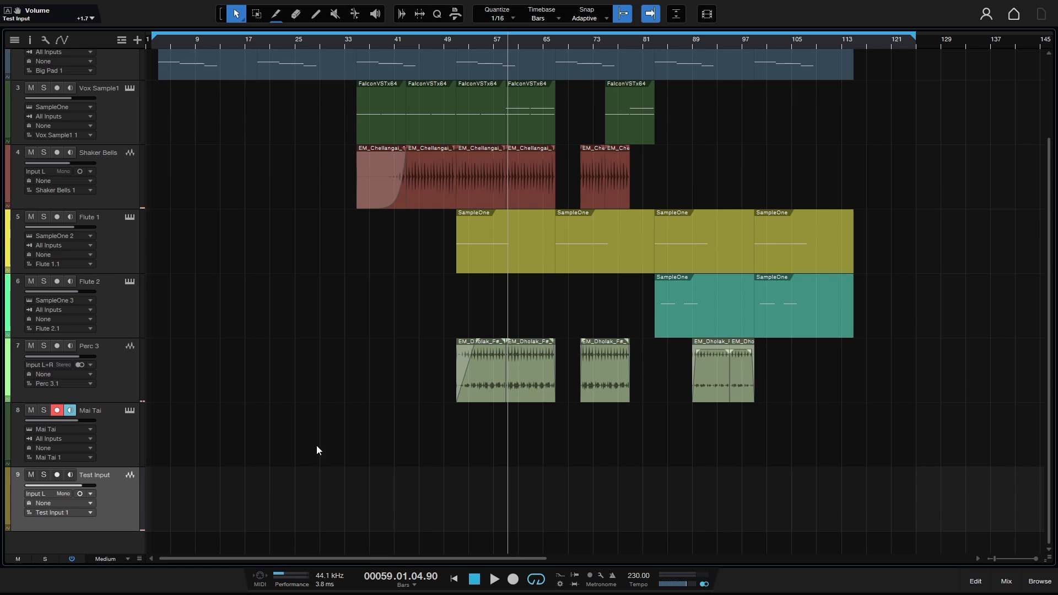
Check dropout protection in the performance monitor unchanged, then show the mixer with the Main effects panel collapsed.
click(287, 582)
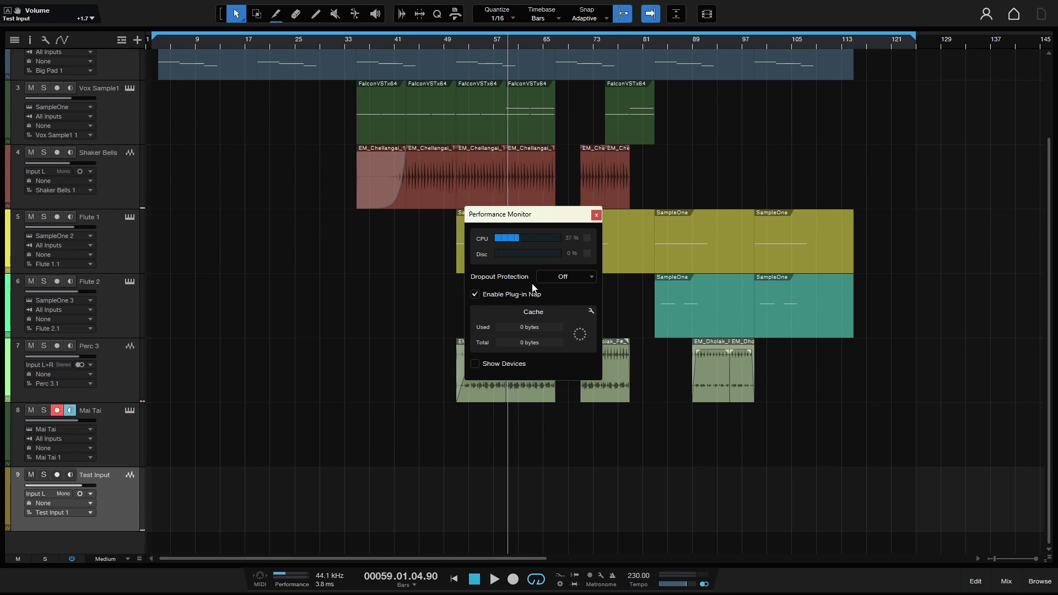
click(592, 277)
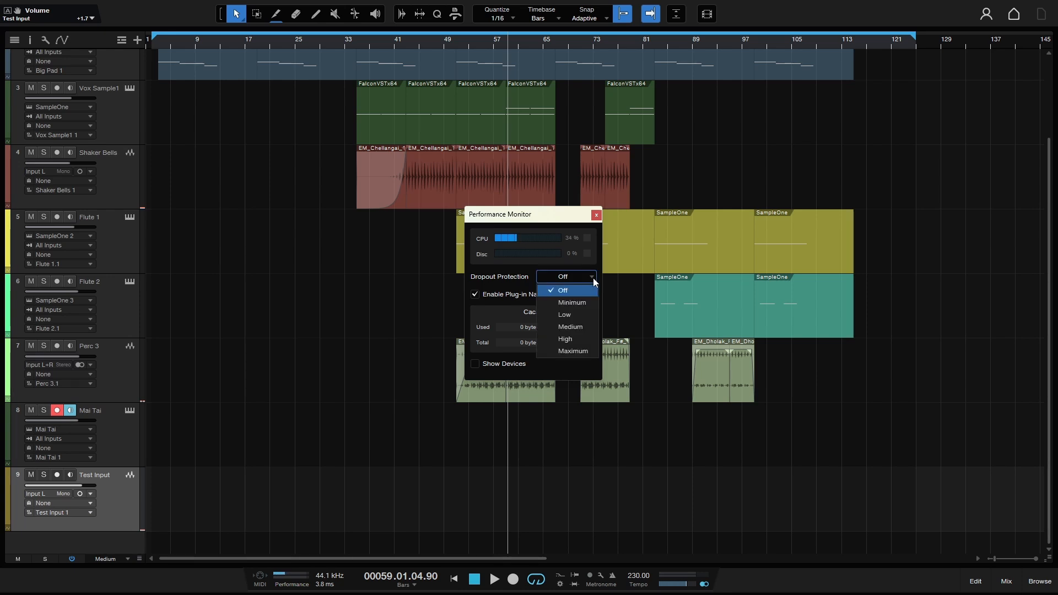
click(601, 272)
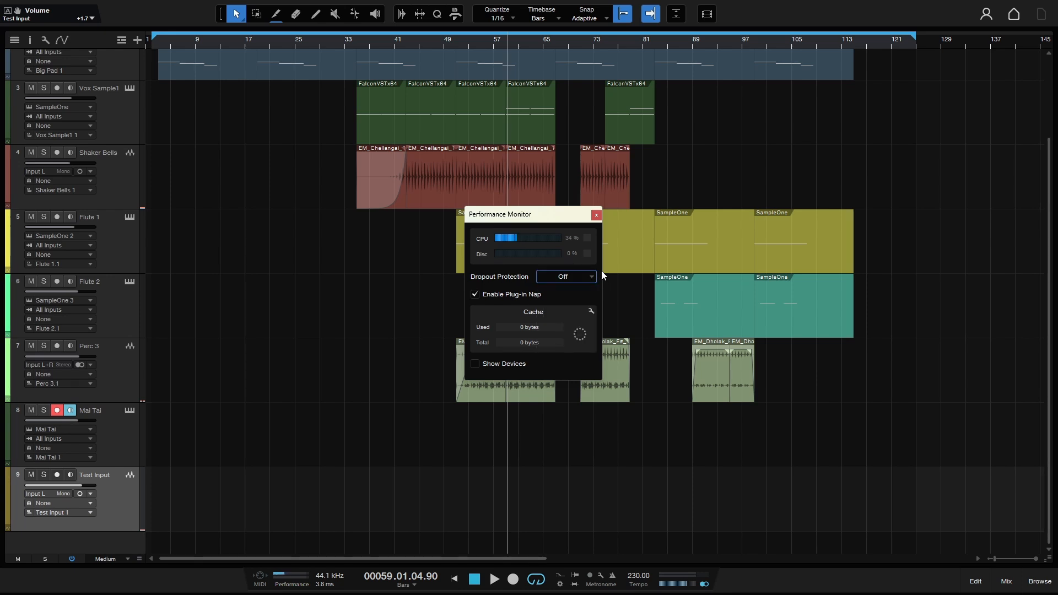
click(597, 215)
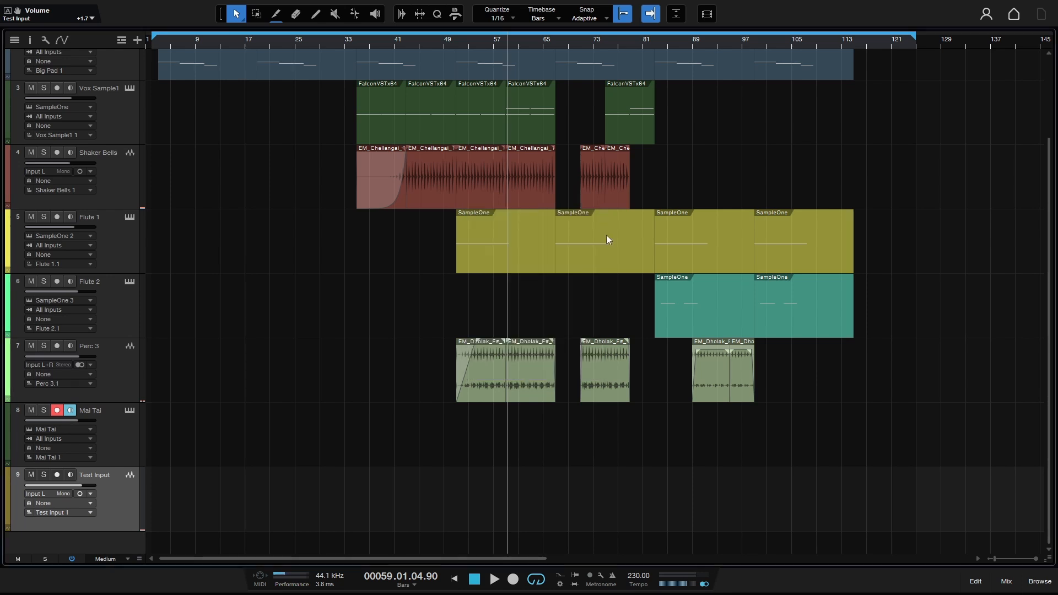
click(1006, 582)
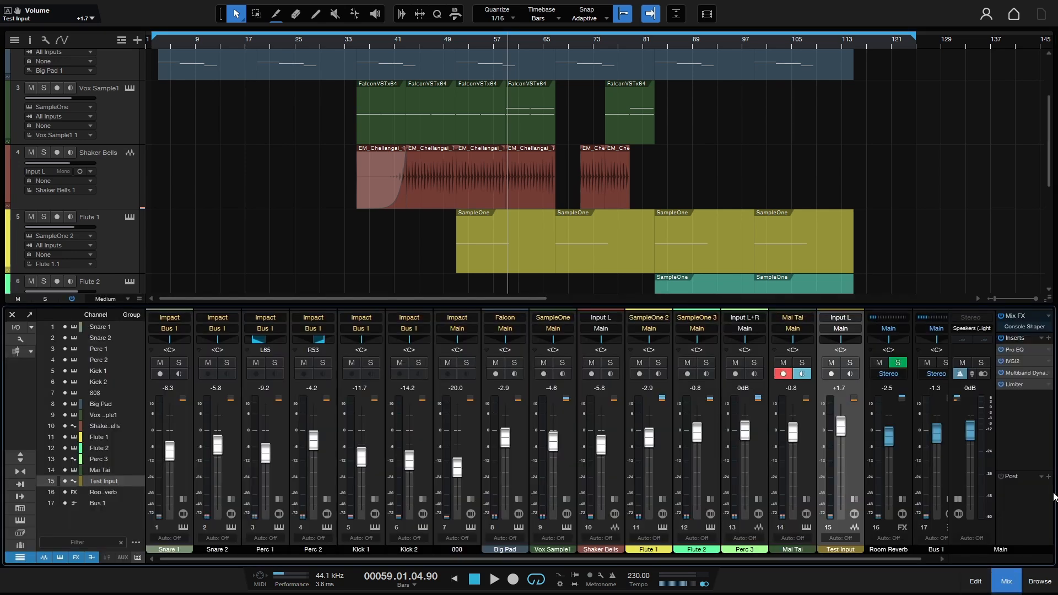
click(960, 500)
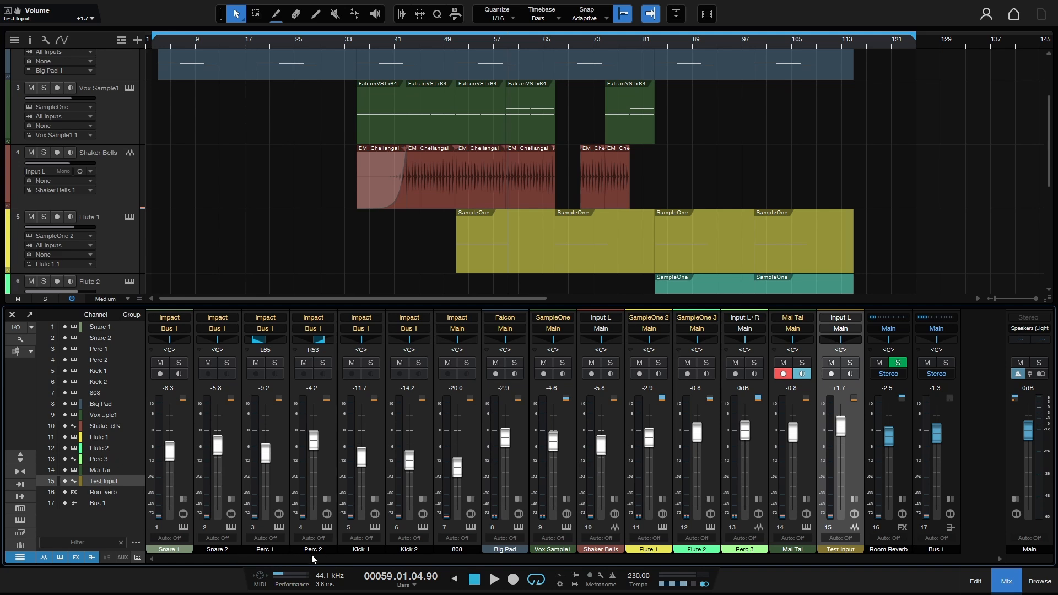
In the performance monitor, set dropout protection to High, then back to Off, and close it.
click(285, 577)
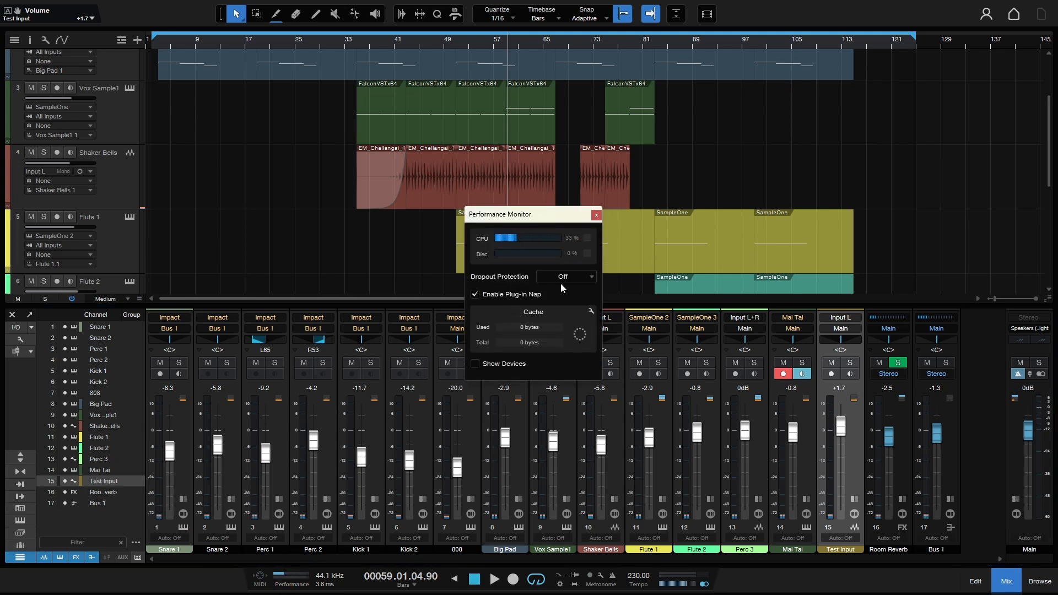
click(590, 277)
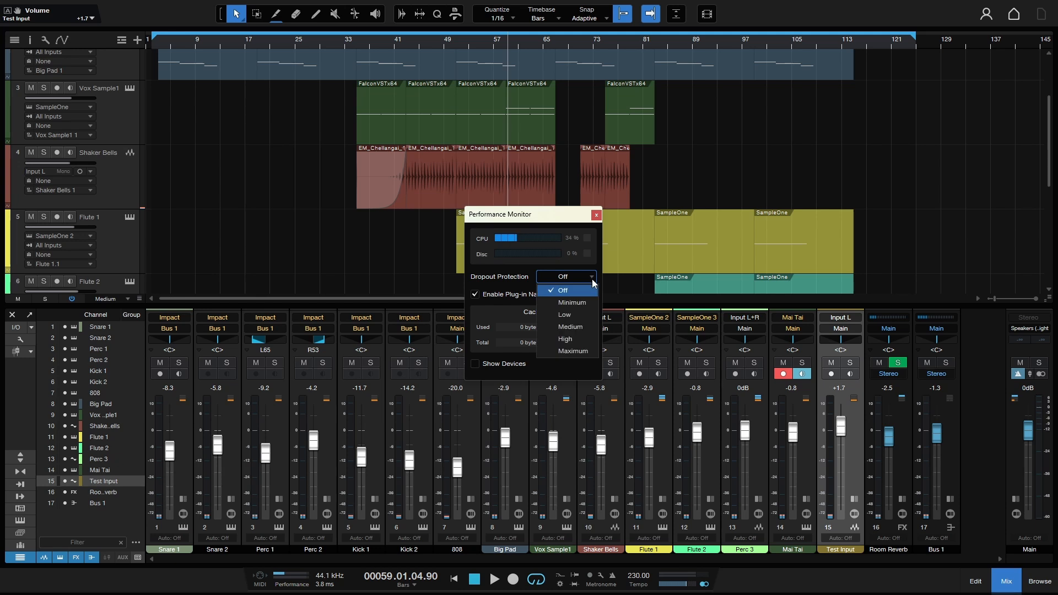
click(578, 338)
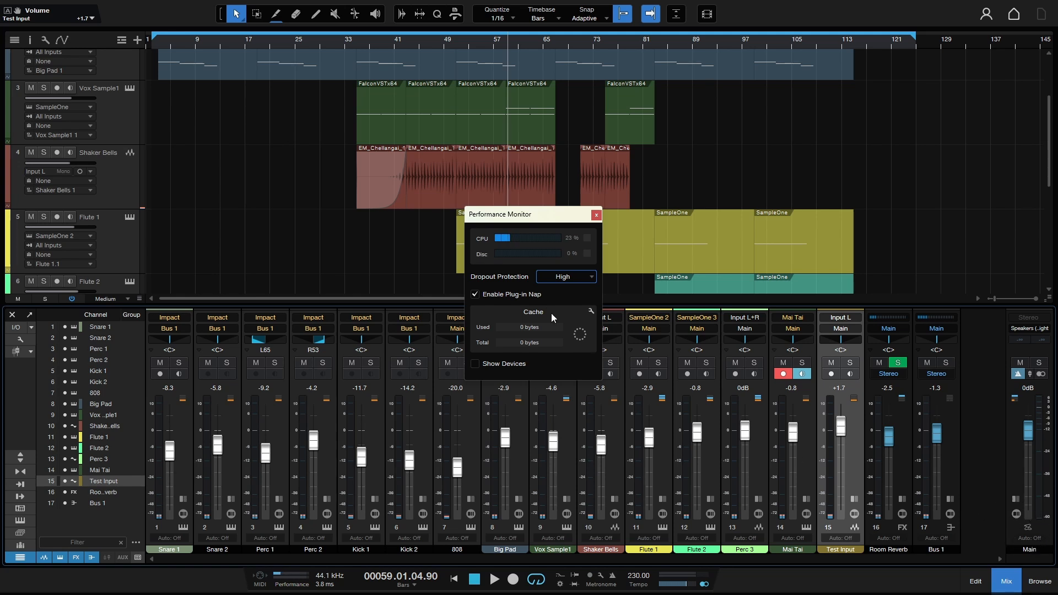
click(580, 278)
click(570, 291)
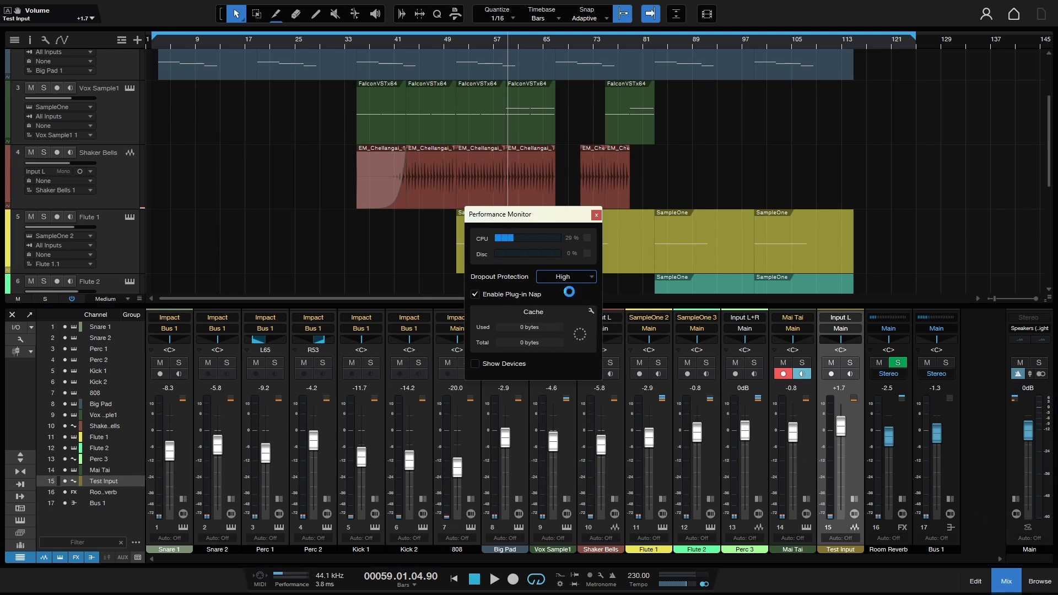
click(596, 215)
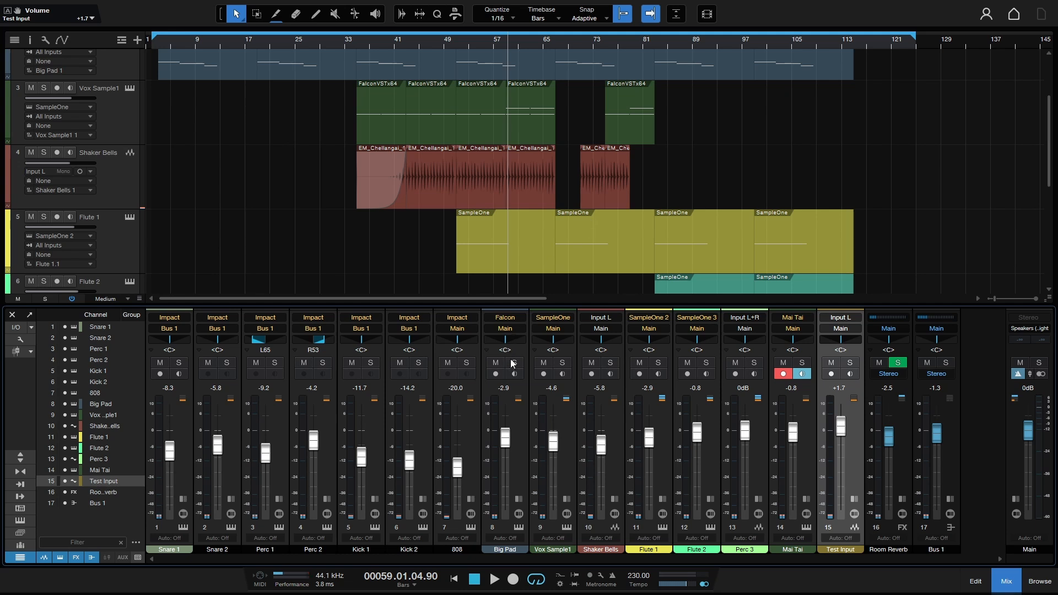
In audio setup, confirm dropout protection stays Off under processing, then view the Audio Device page.
key(ctrl+comma)
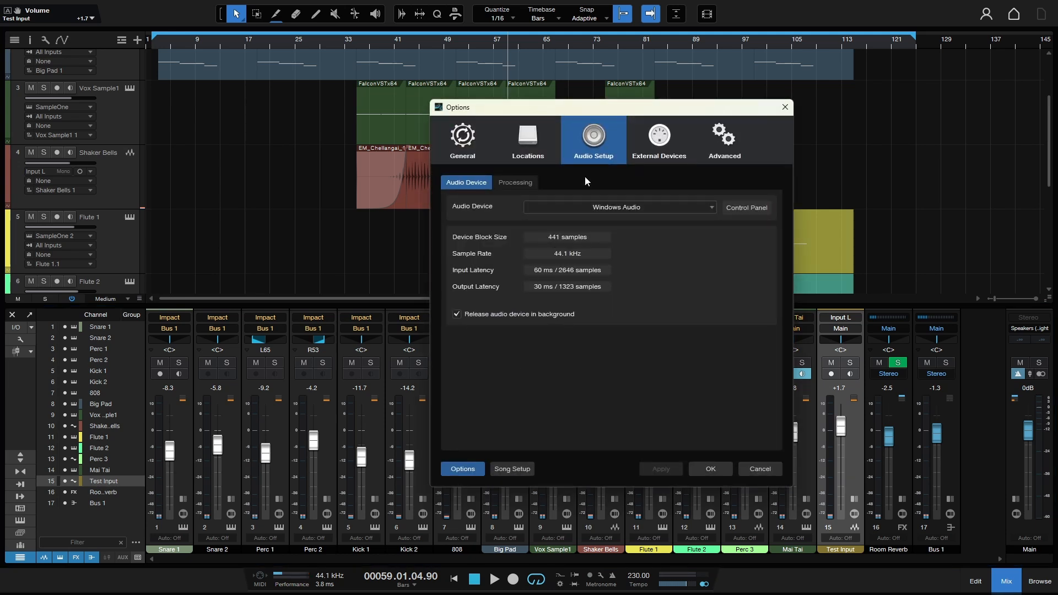
click(513, 184)
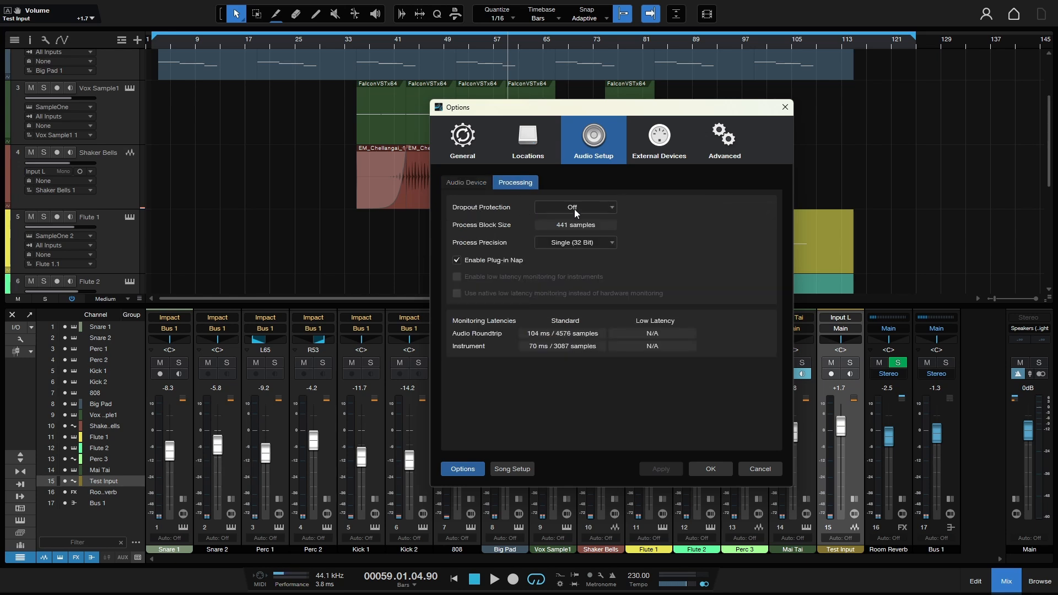
click(612, 207)
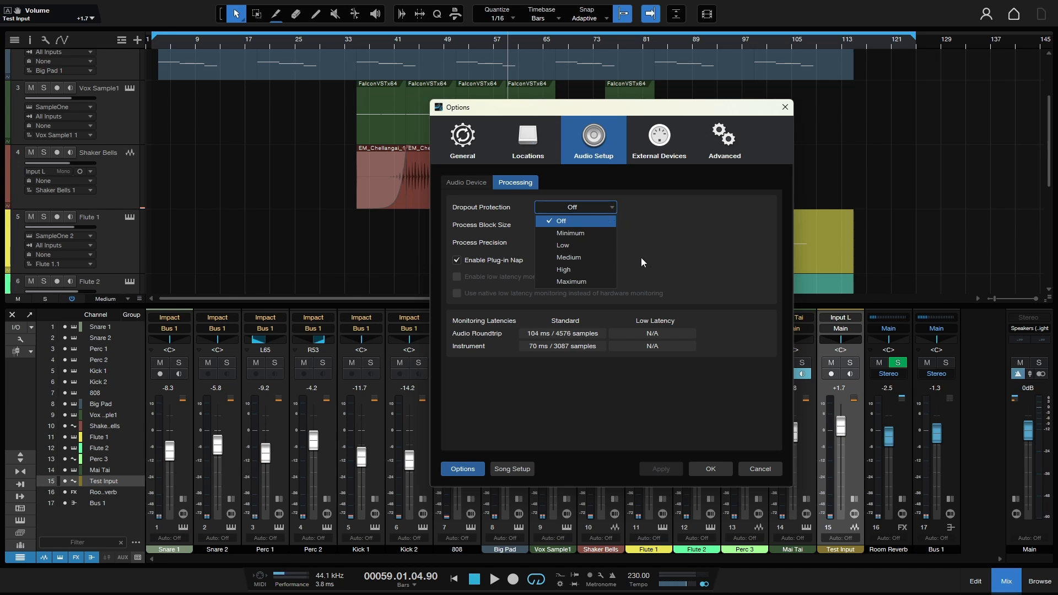
click(687, 259)
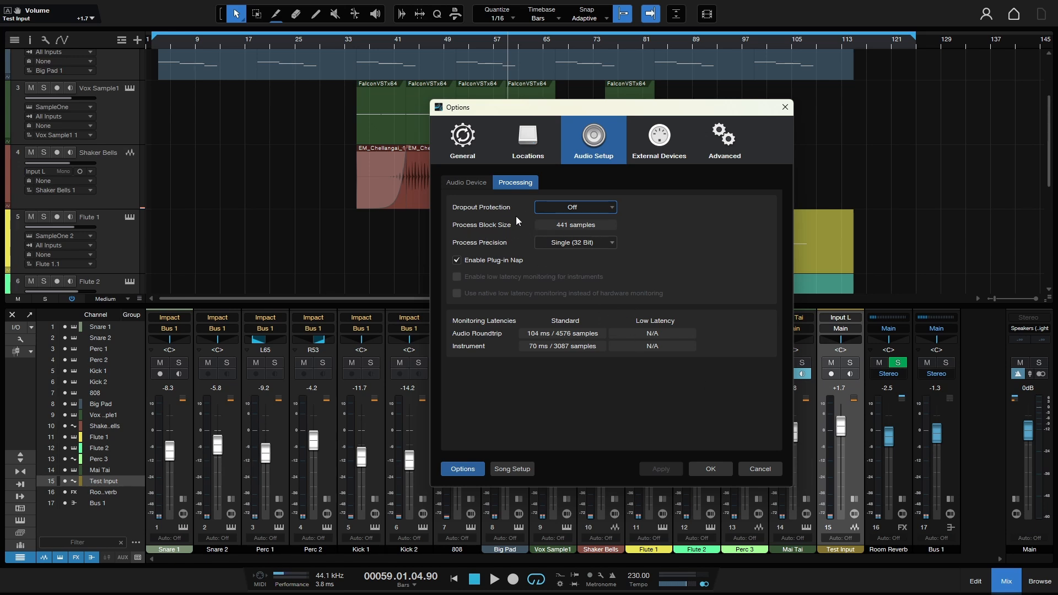
click(467, 183)
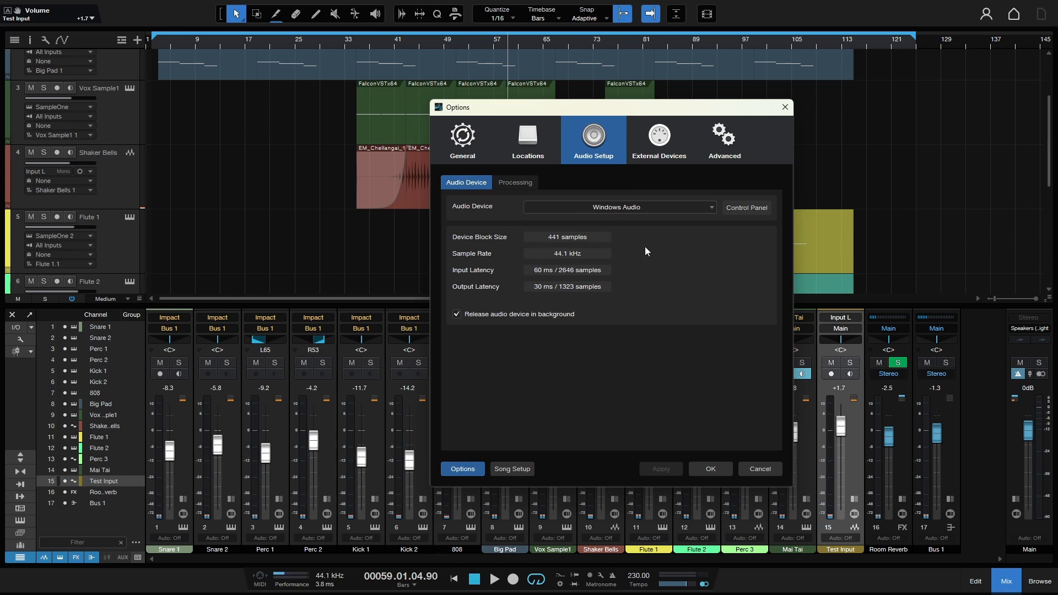
Set dropout protection to High after trying Low, giving 1323-sample process blocks.
click(505, 180)
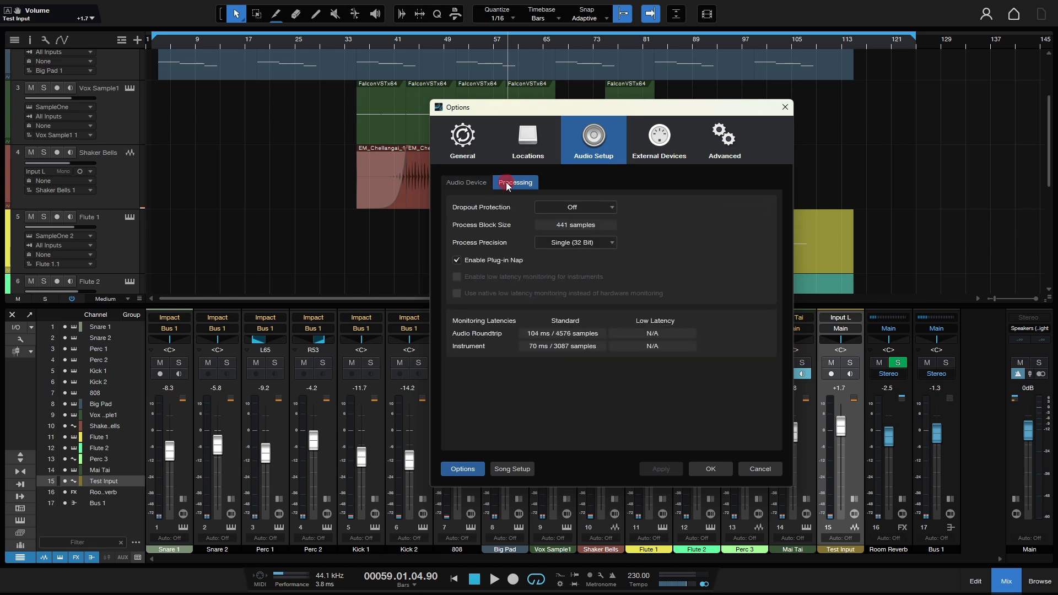
click(609, 206)
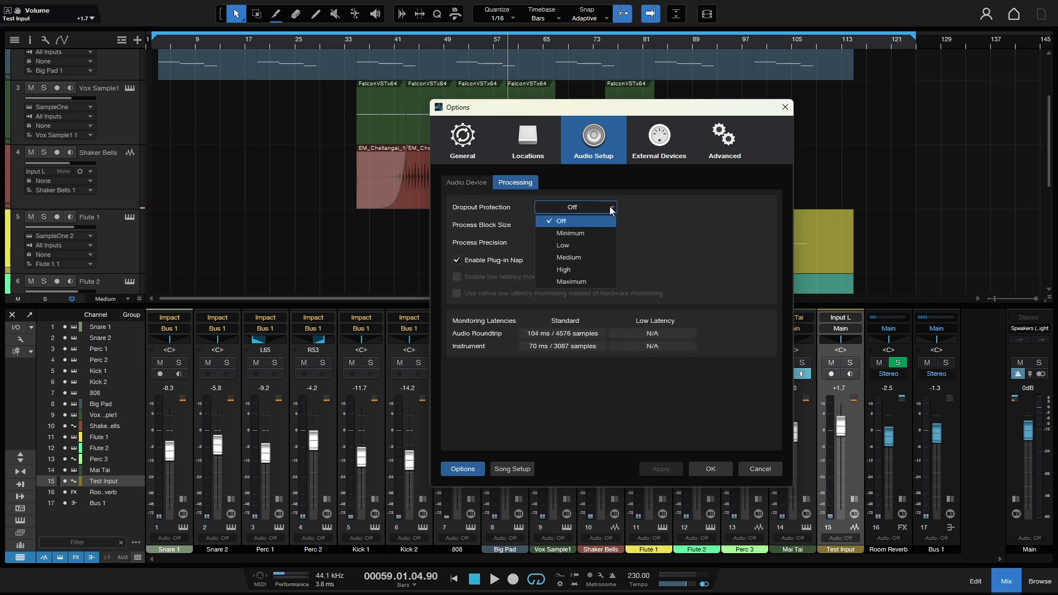
click(591, 248)
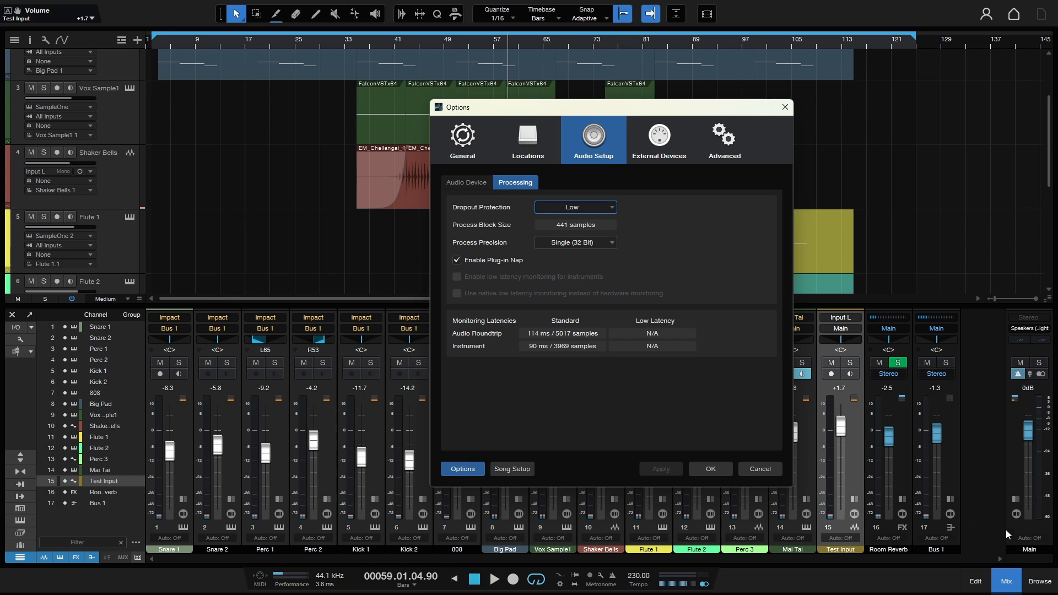
click(611, 211)
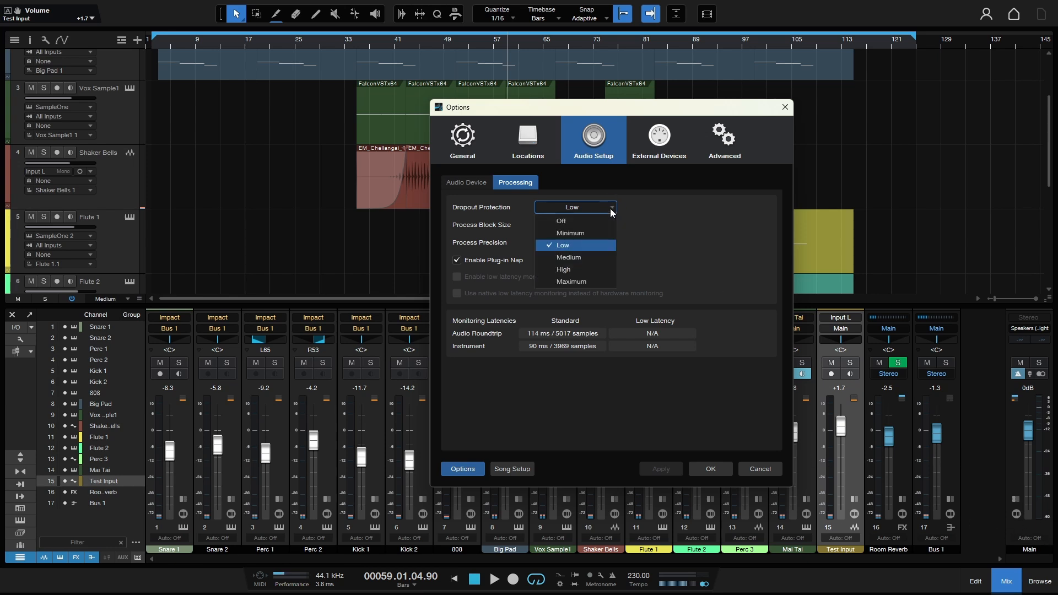
click(578, 271)
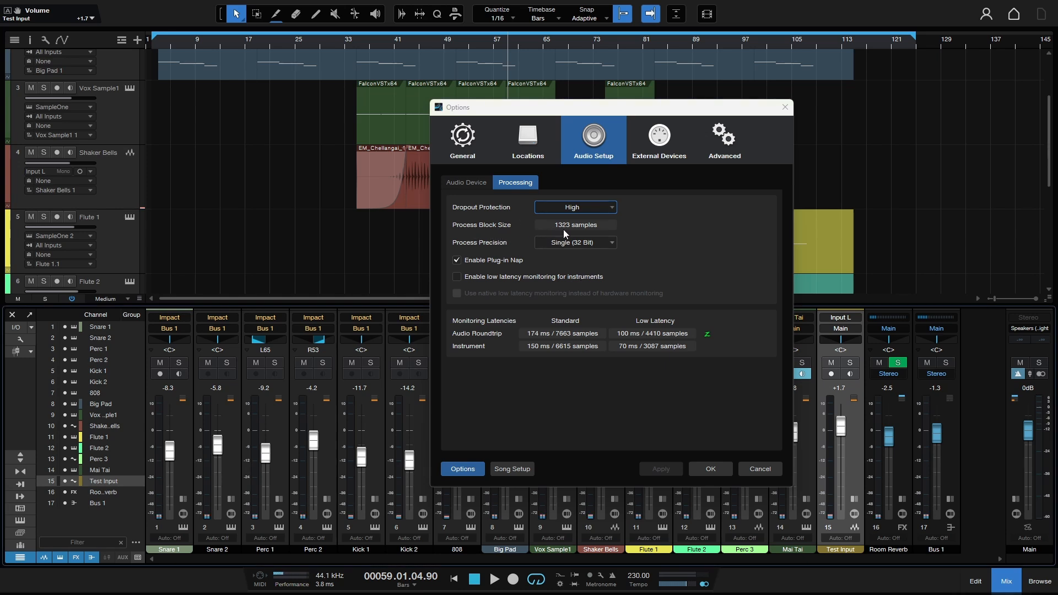
Review the Audio Device and Processing pages, then confirm Options with protection kept at High.
click(465, 183)
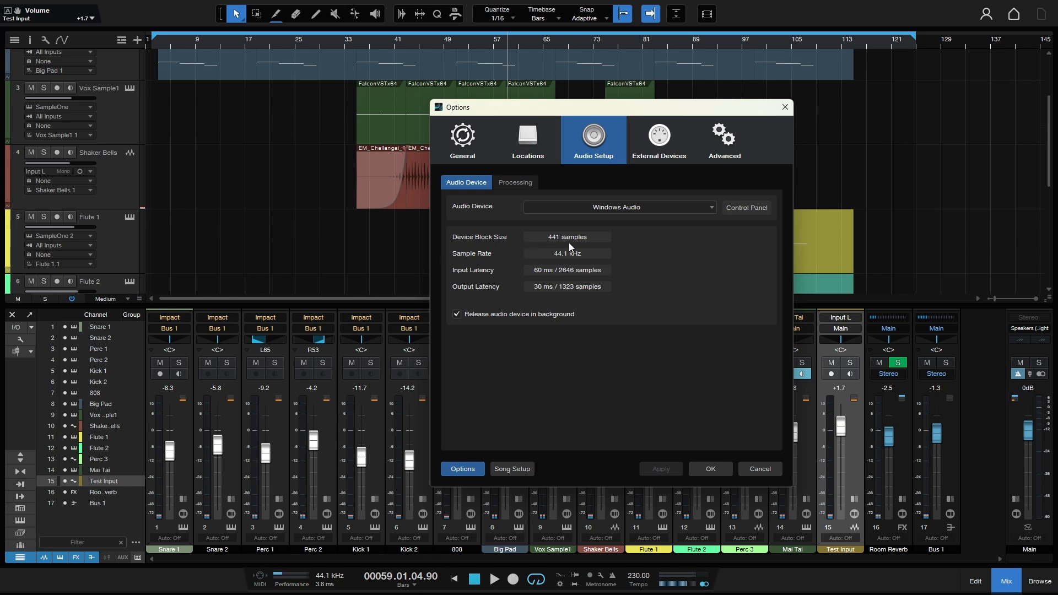
click(518, 184)
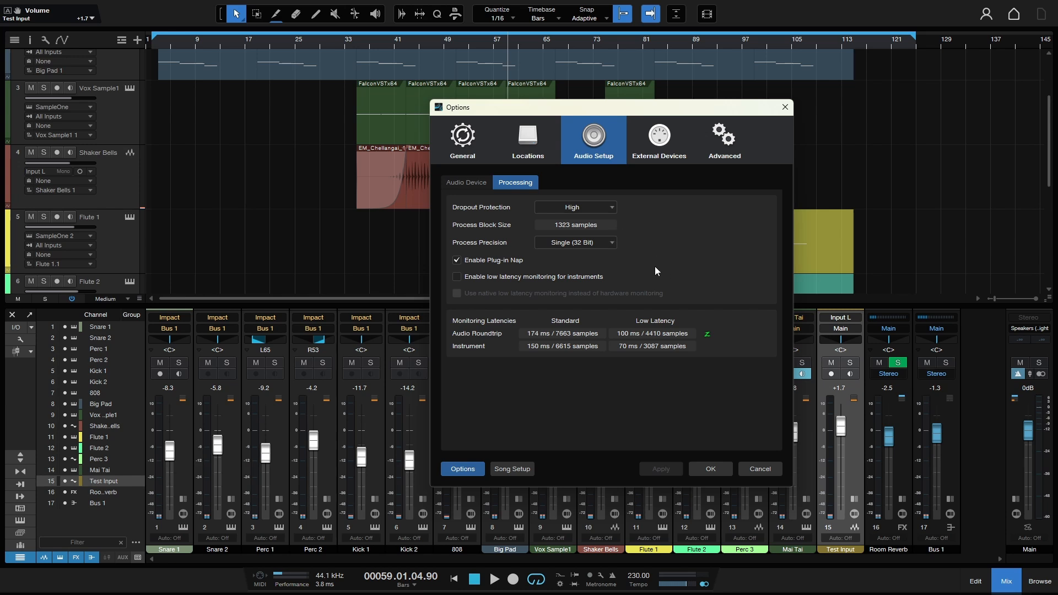
click(711, 469)
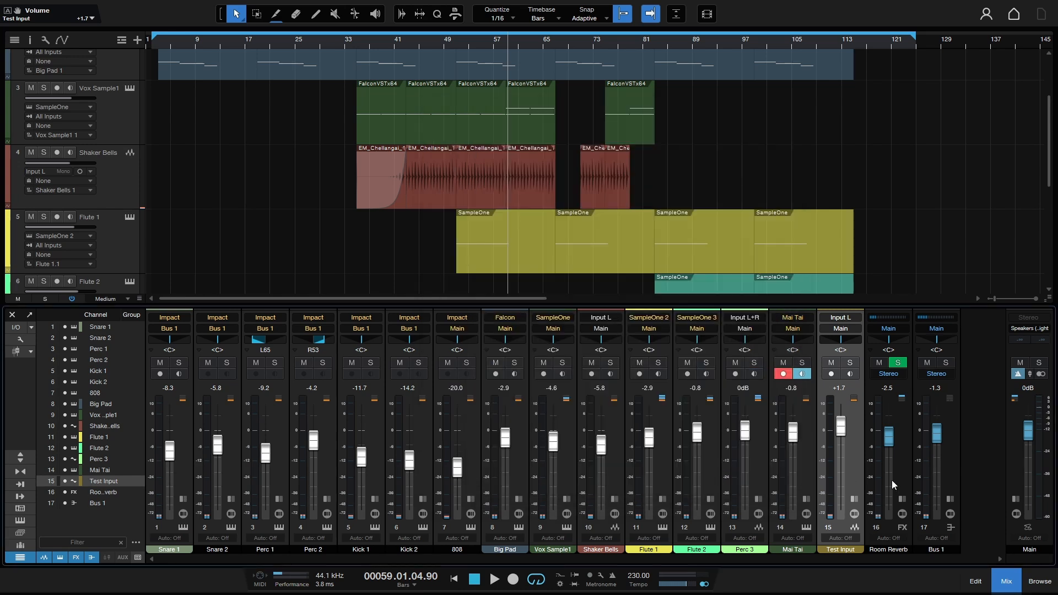
Select the Test Input channel, record-arm it, and switch its input monitoring off.
click(855, 461)
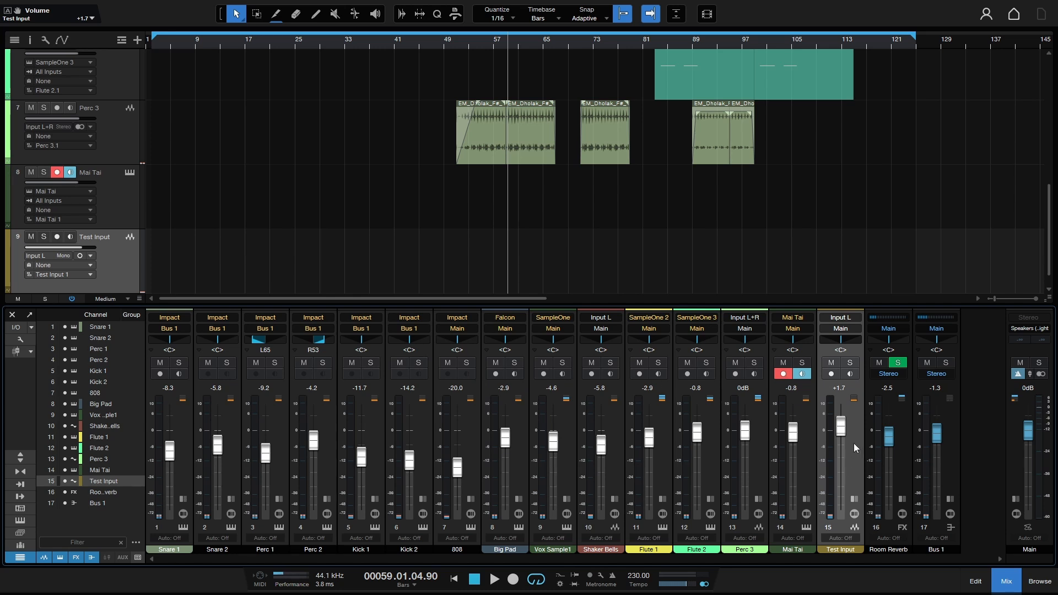
click(832, 376)
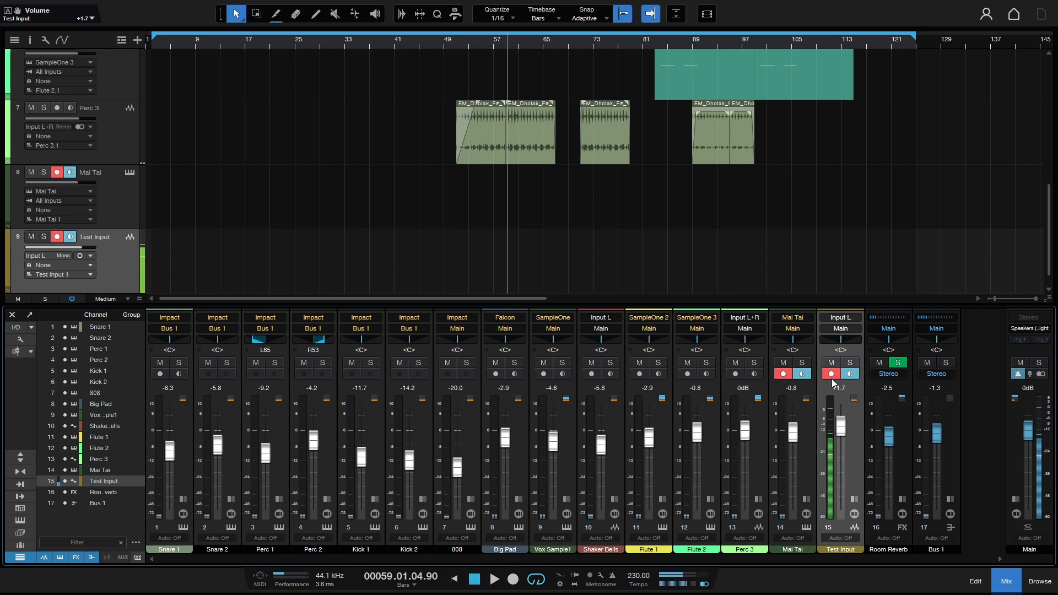
click(850, 375)
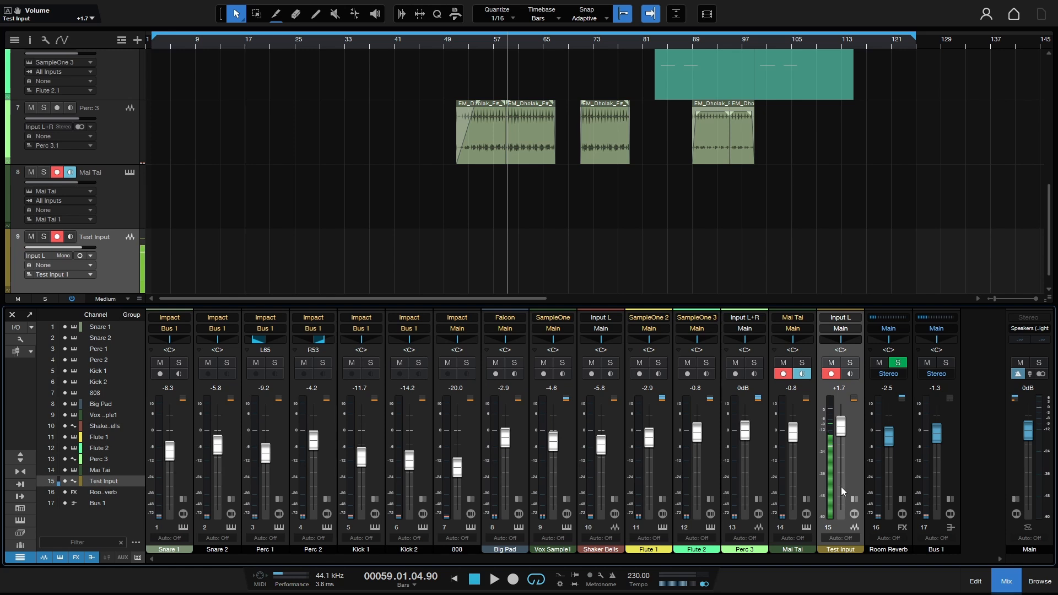
Reopen Audio Setup and check the Windows Audio device (441 samples, 44.1 kHz) and processing pages.
key(ctrl+comma)
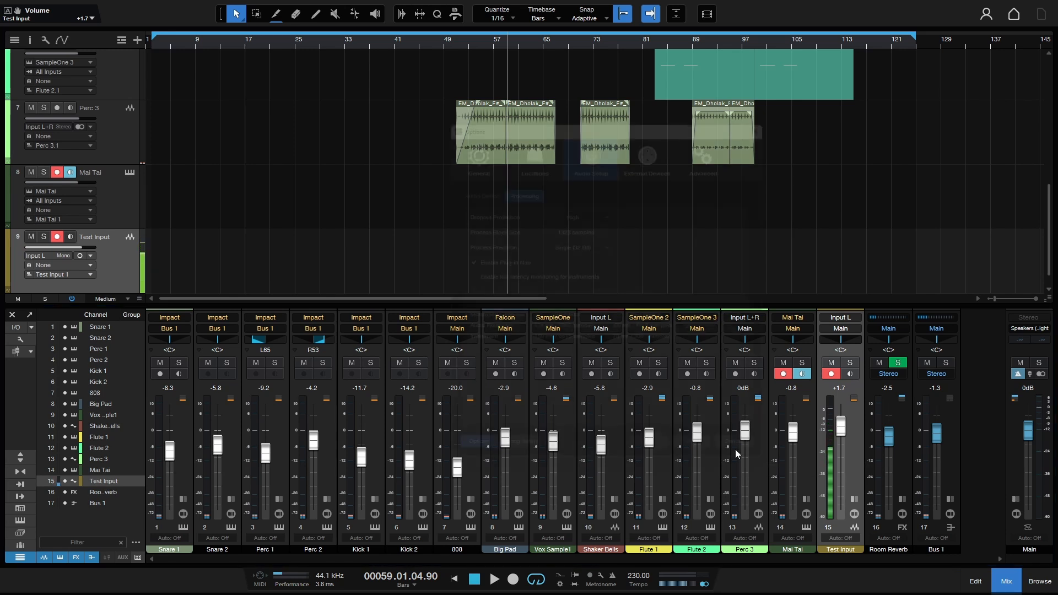
click(450, 186)
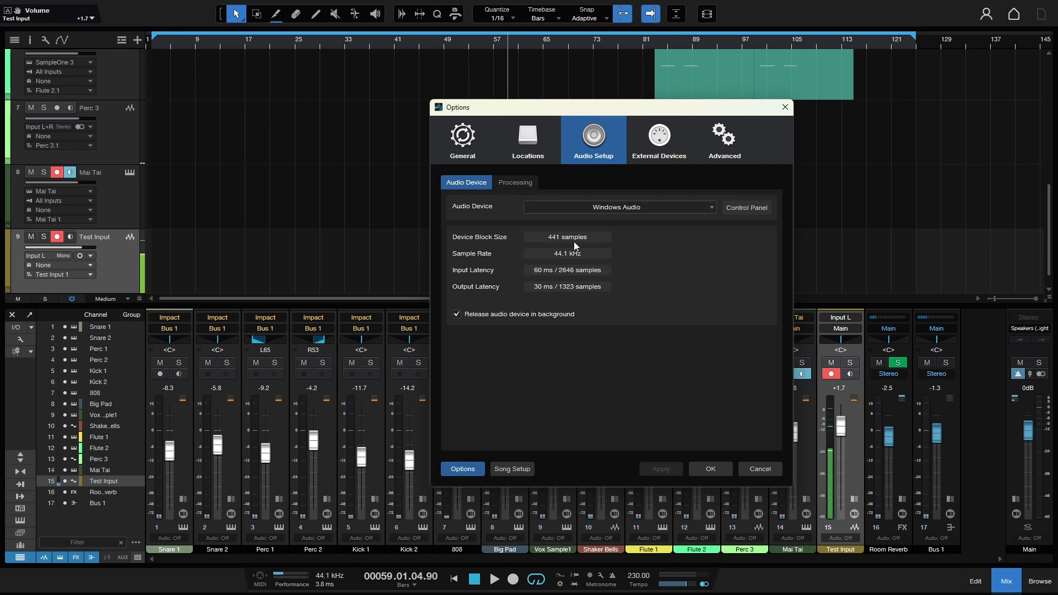
click(512, 183)
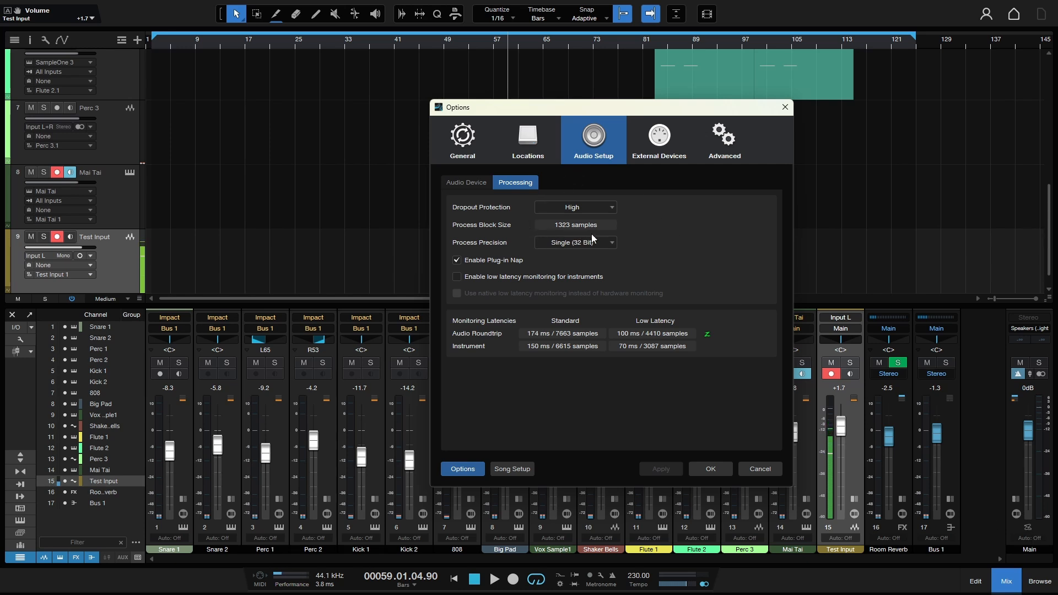
click(468, 182)
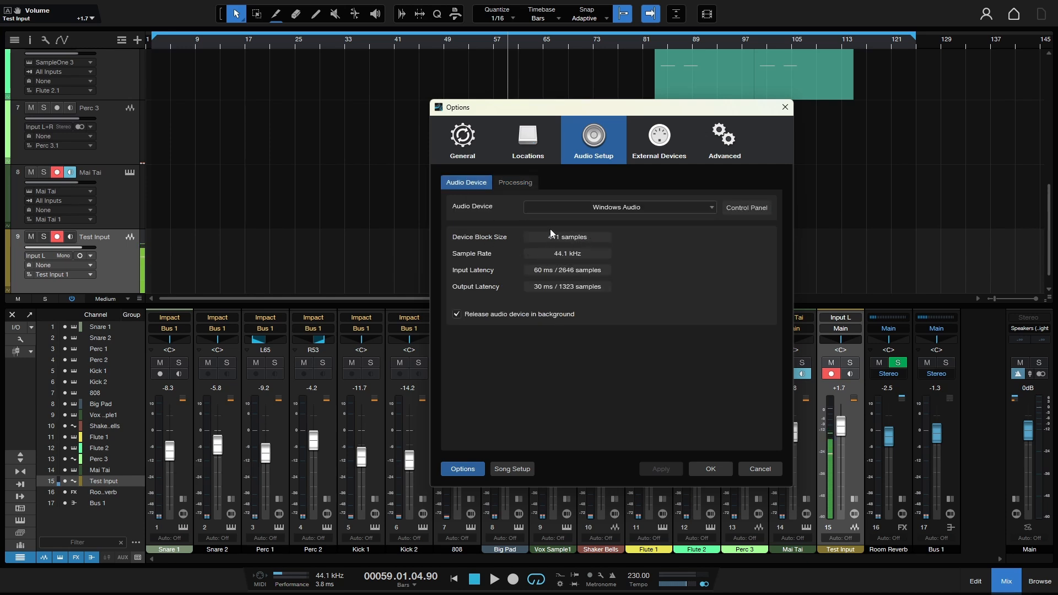
Enable low-latency monitoring on Main while testing Test Input monitoring, then reopen Audio Setup.
click(710, 468)
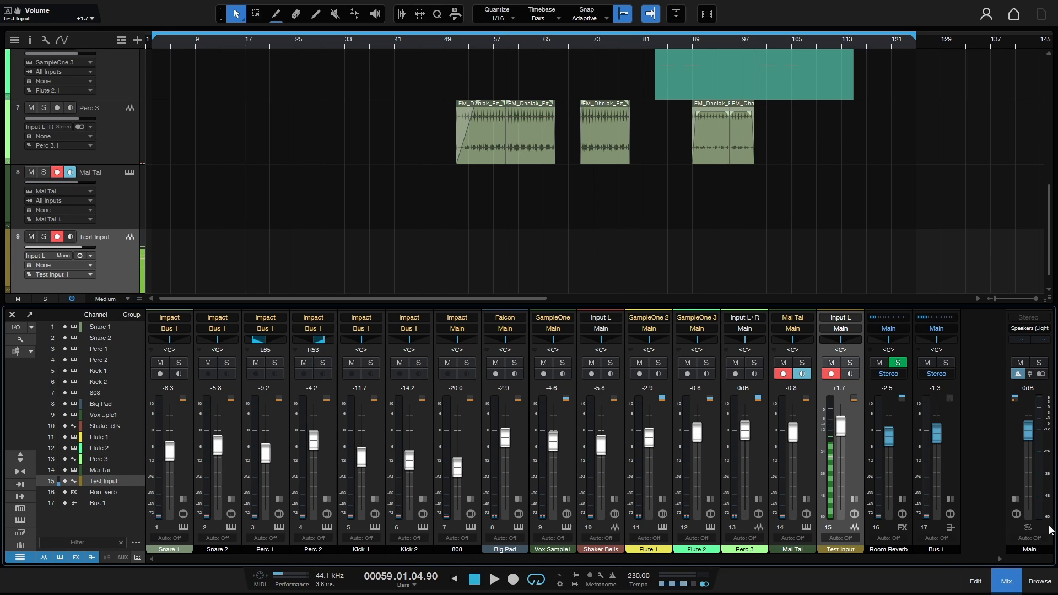
click(851, 375)
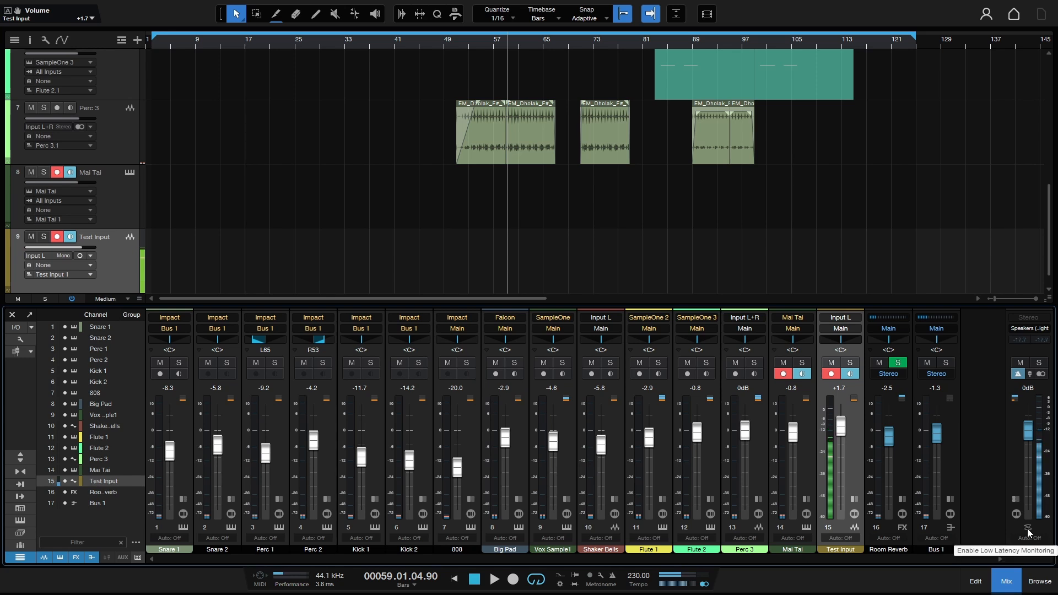
click(1028, 529)
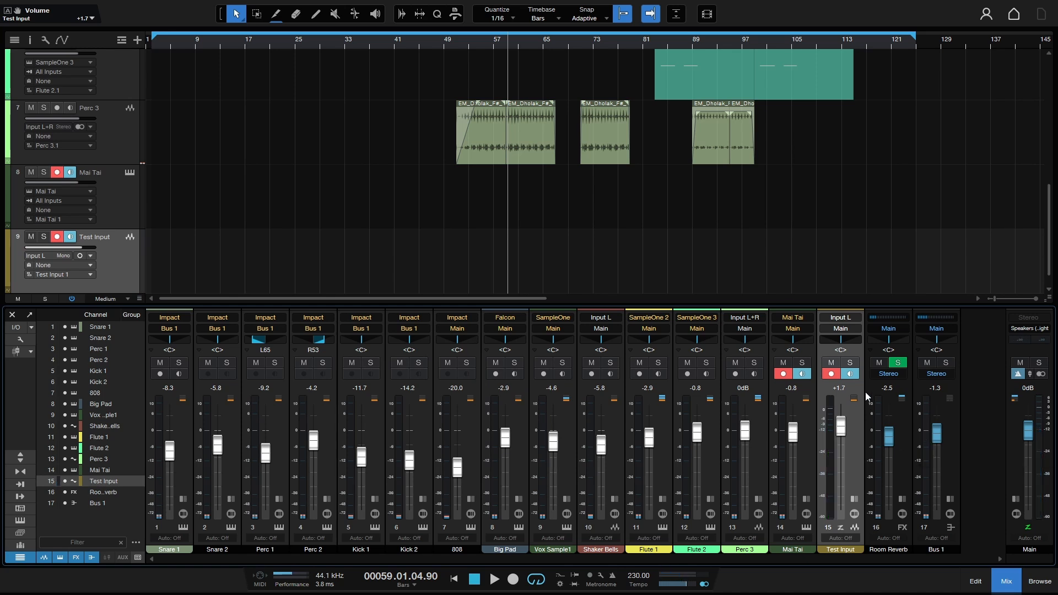
click(850, 373)
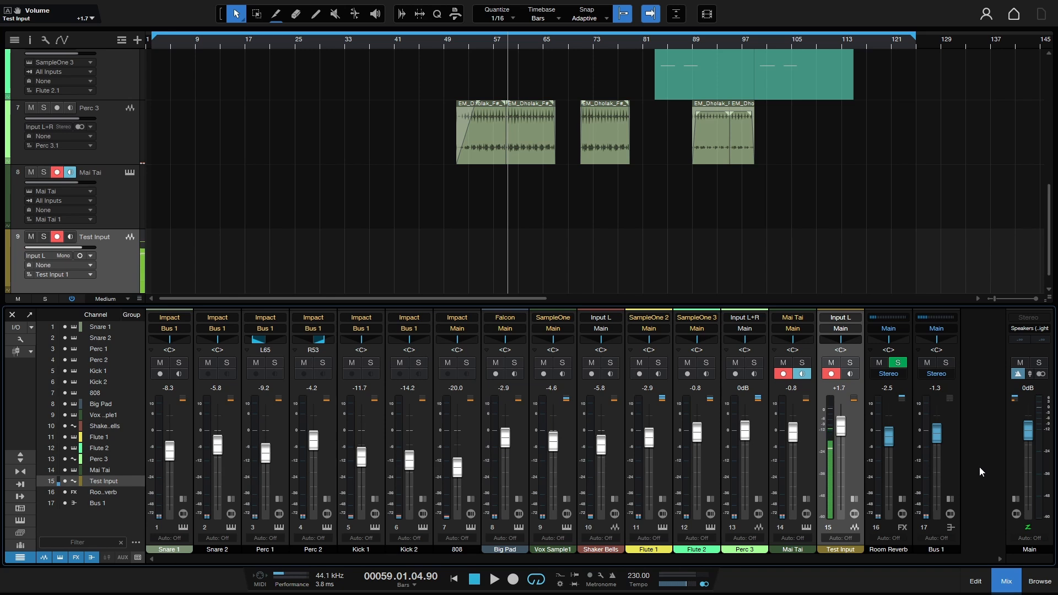
key(ctrl+comma)
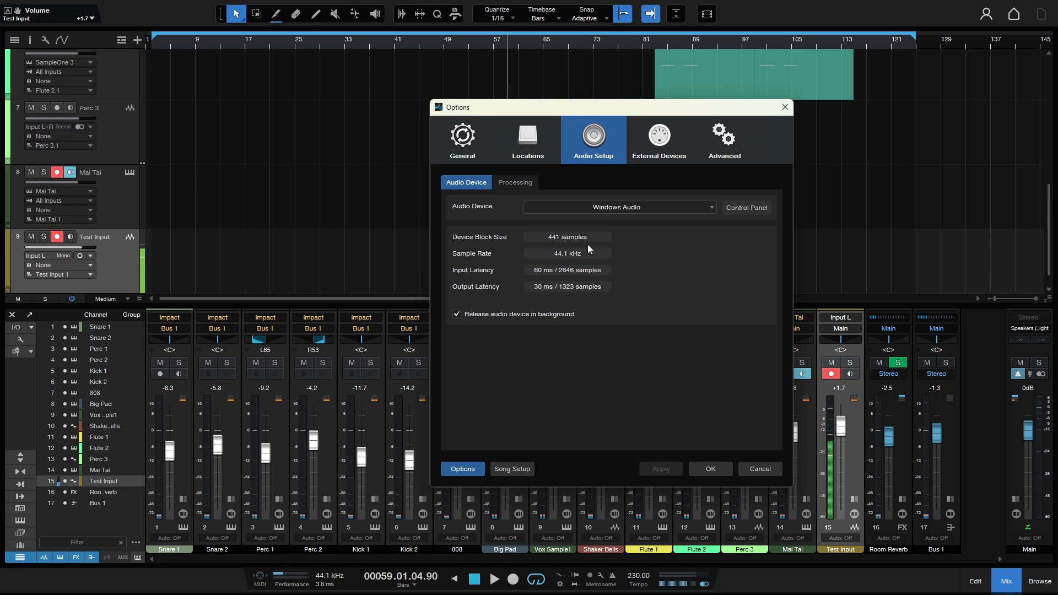
Raise dropout protection to Maximum (2205-sample blocks), review the device page, and close Options.
click(513, 184)
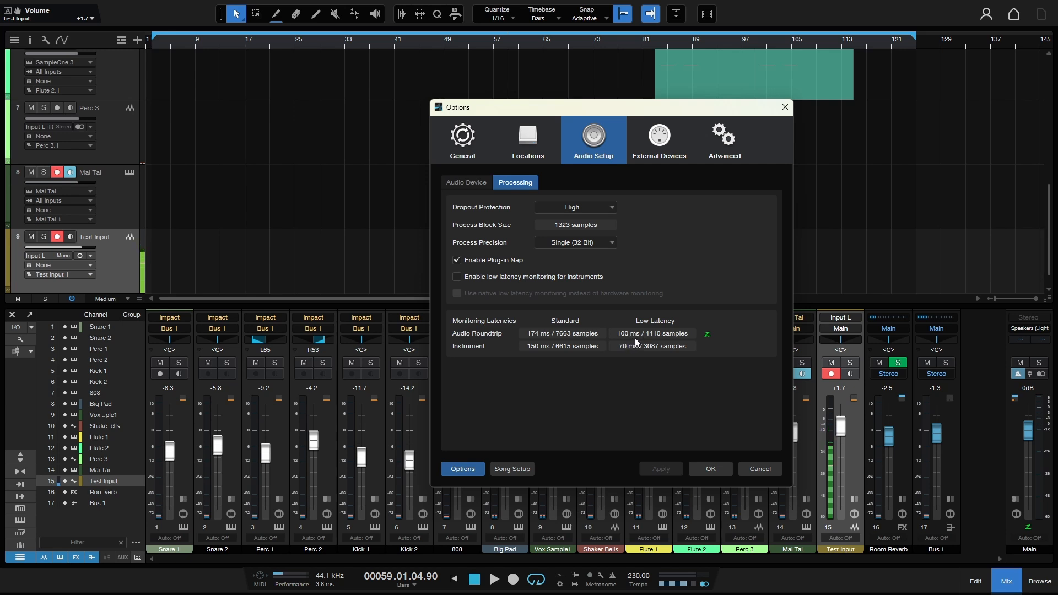
click(604, 210)
click(571, 282)
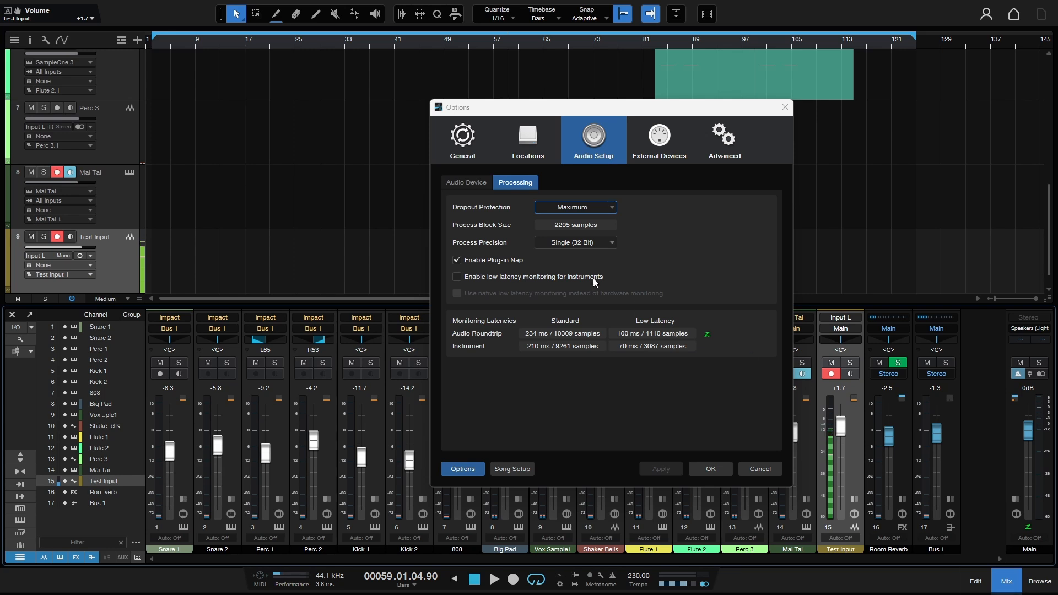
click(467, 182)
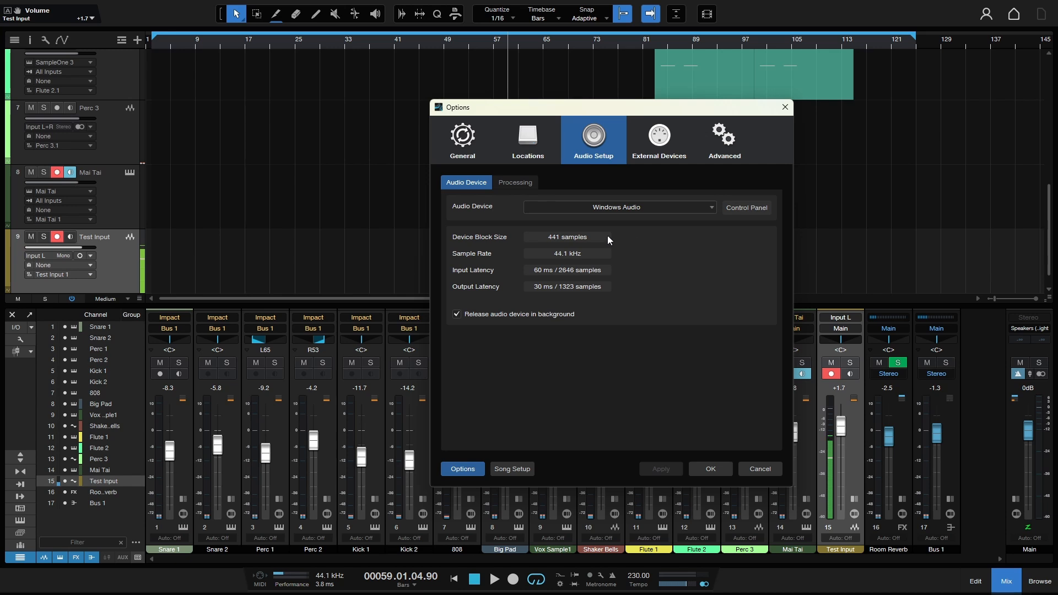
click(515, 183)
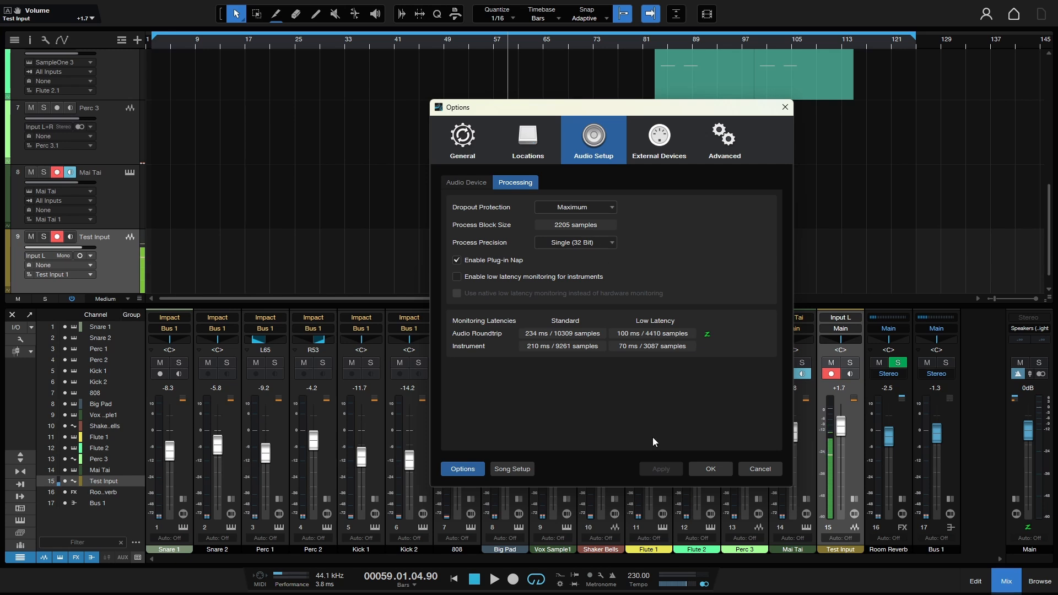
click(711, 469)
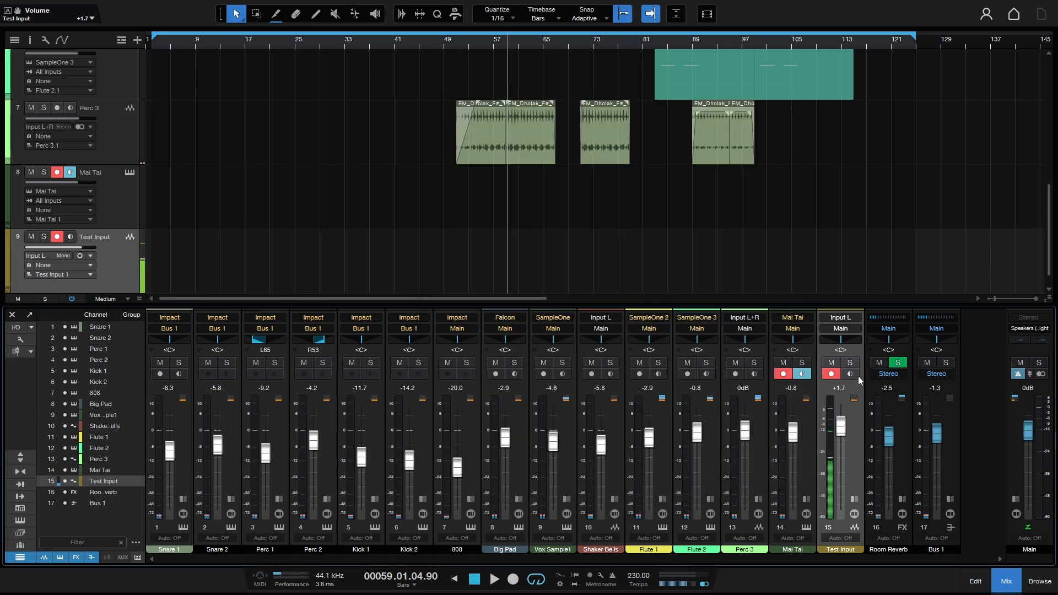
Turn off low-latency monitoring on Main and briefly check the audio processing options.
click(1028, 529)
click(517, 516)
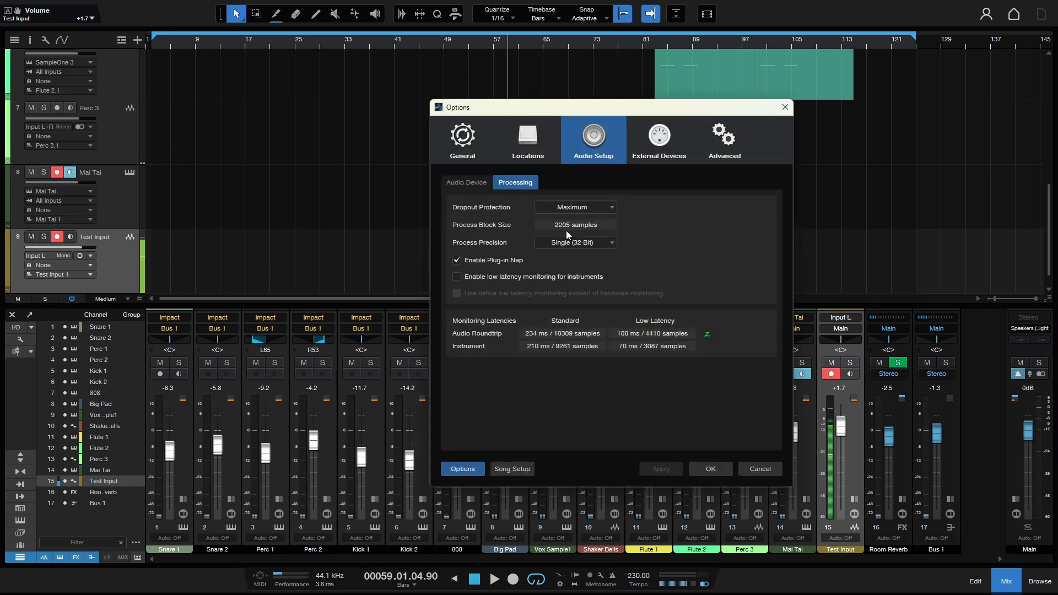
click(714, 470)
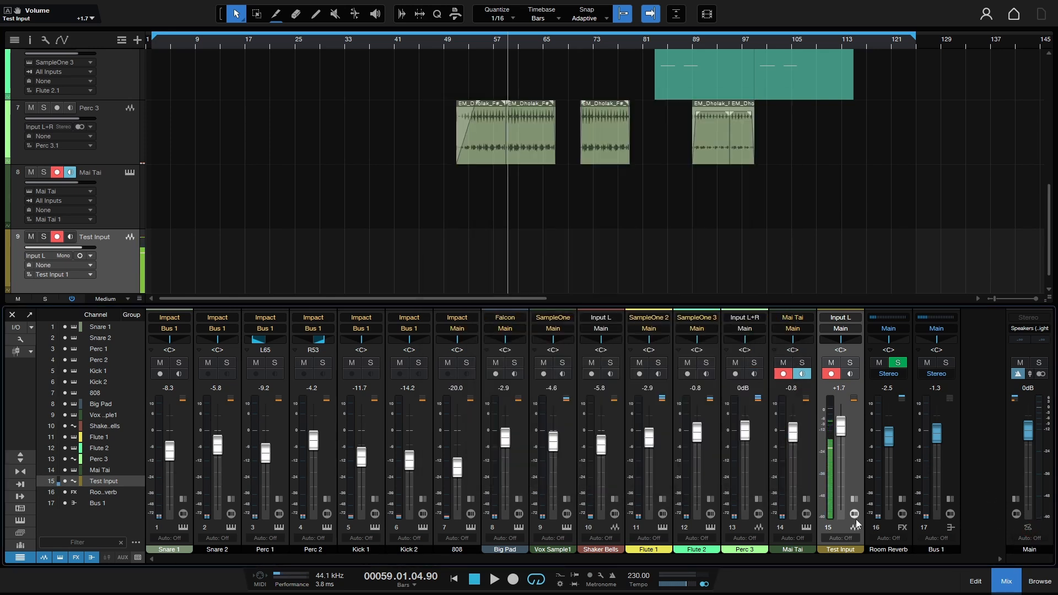
Re-enable low-latency monitoring on Main while toggling Test Input monitoring, then reopen Audio Setup.
click(851, 374)
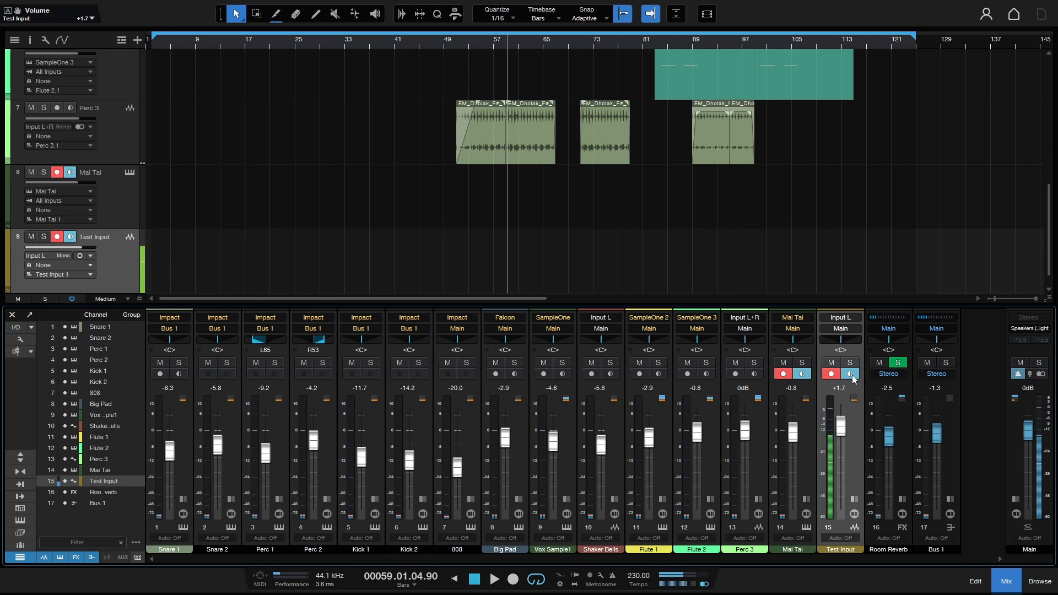
click(1029, 529)
click(850, 374)
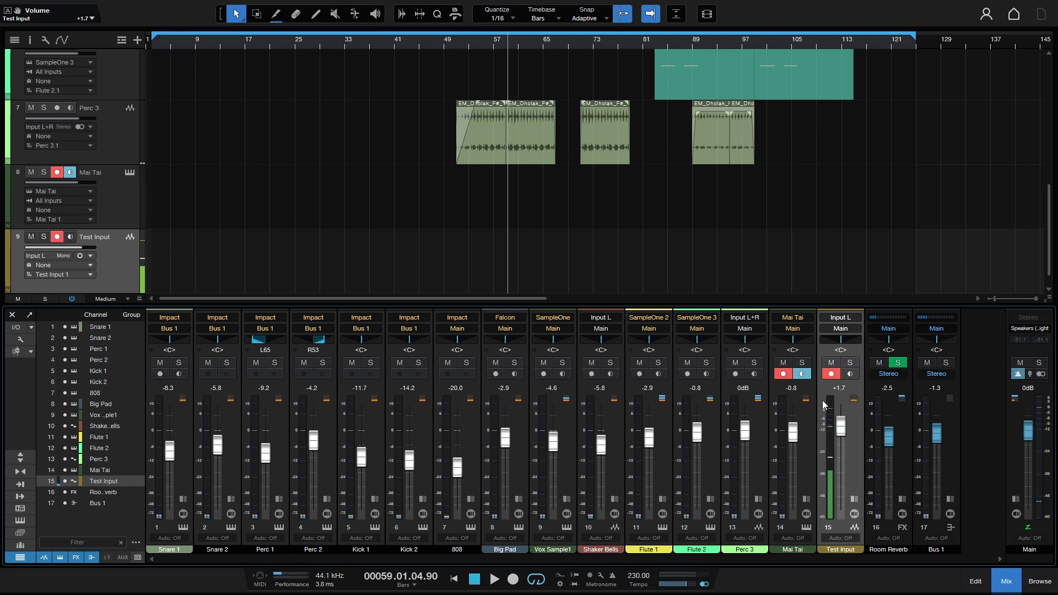
key(ctrl+comma)
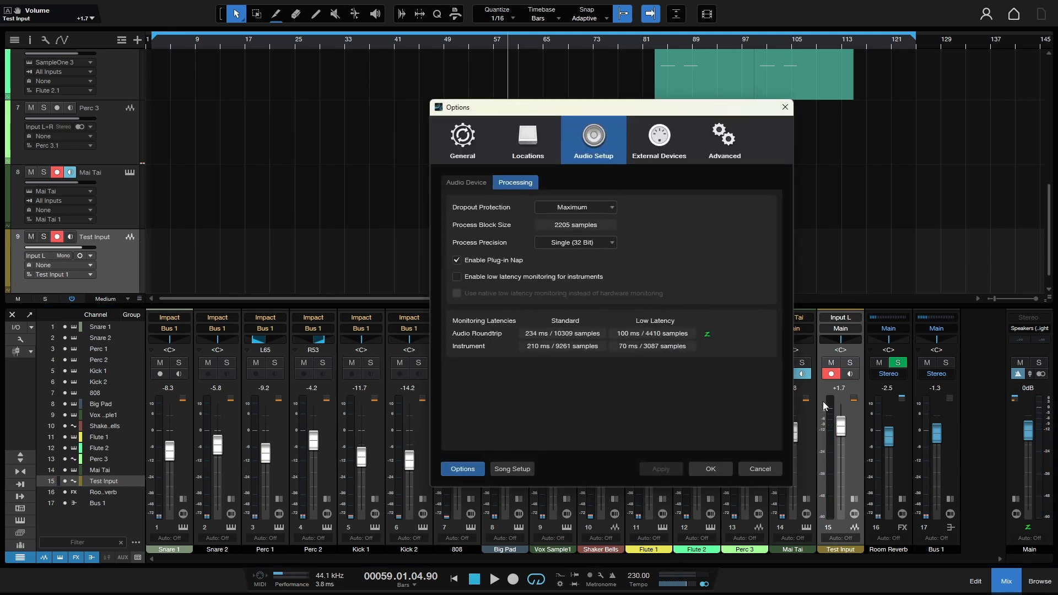
Check the Windows Audio device page, close Options, and select the Mai Tai track.
click(460, 183)
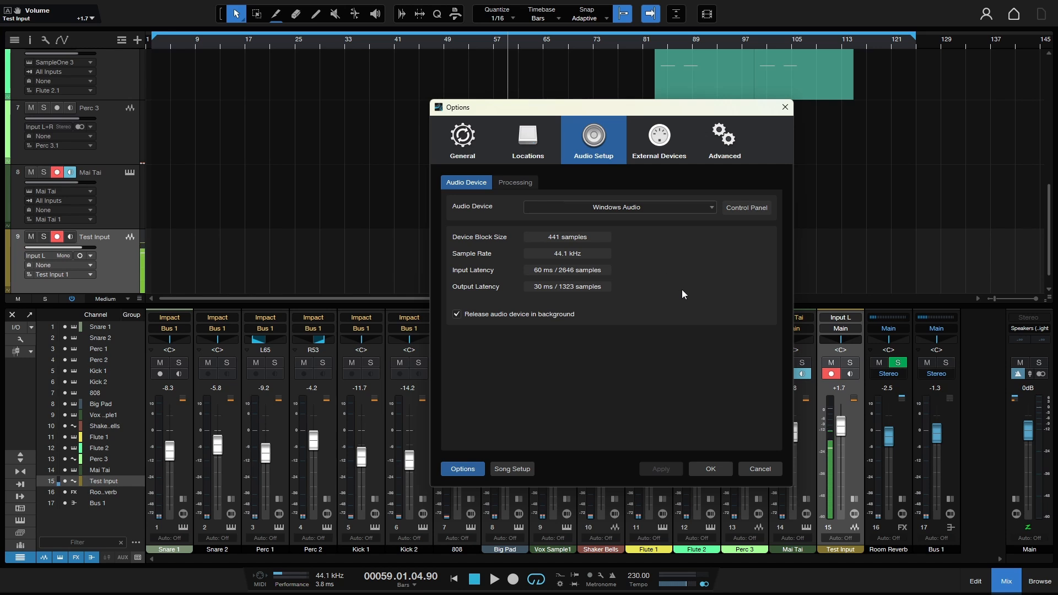
click(716, 468)
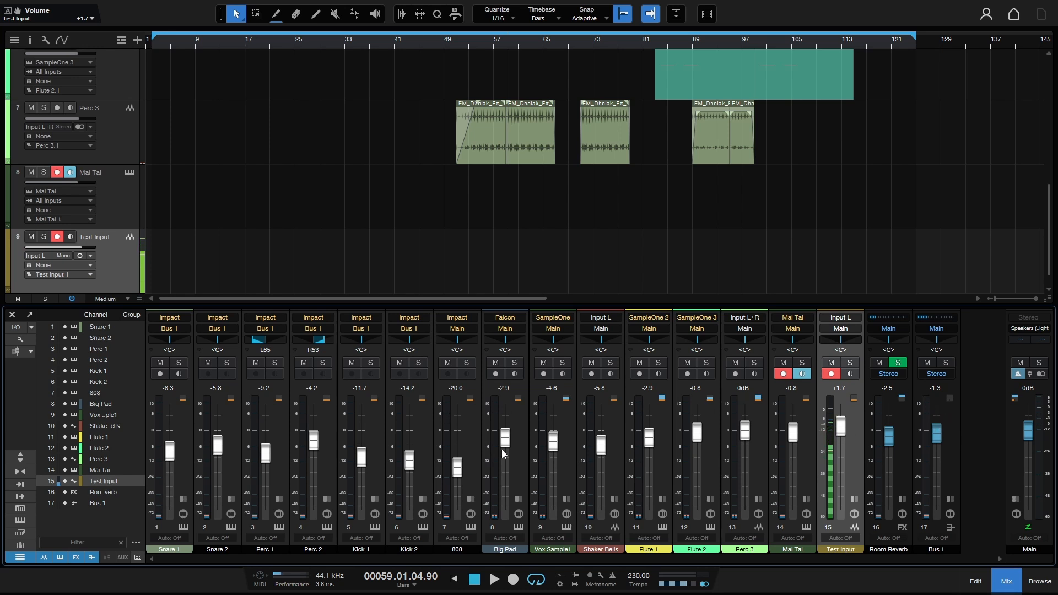
click(105, 207)
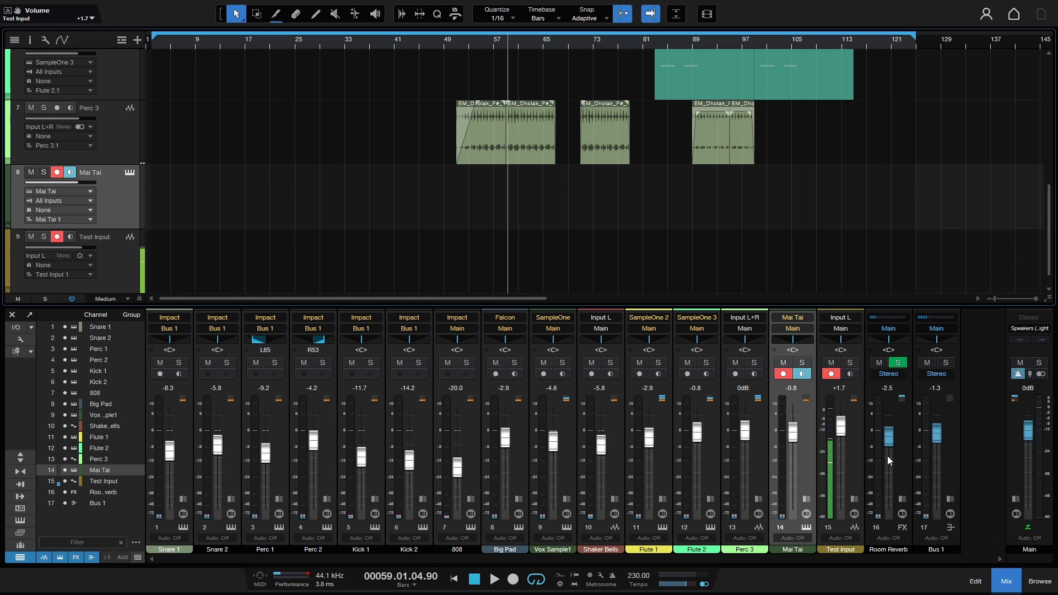
Open the QWERTY keyboard, play Q test notes into Mai Tai, and move it above the mixer.
key(Caps_Lock)
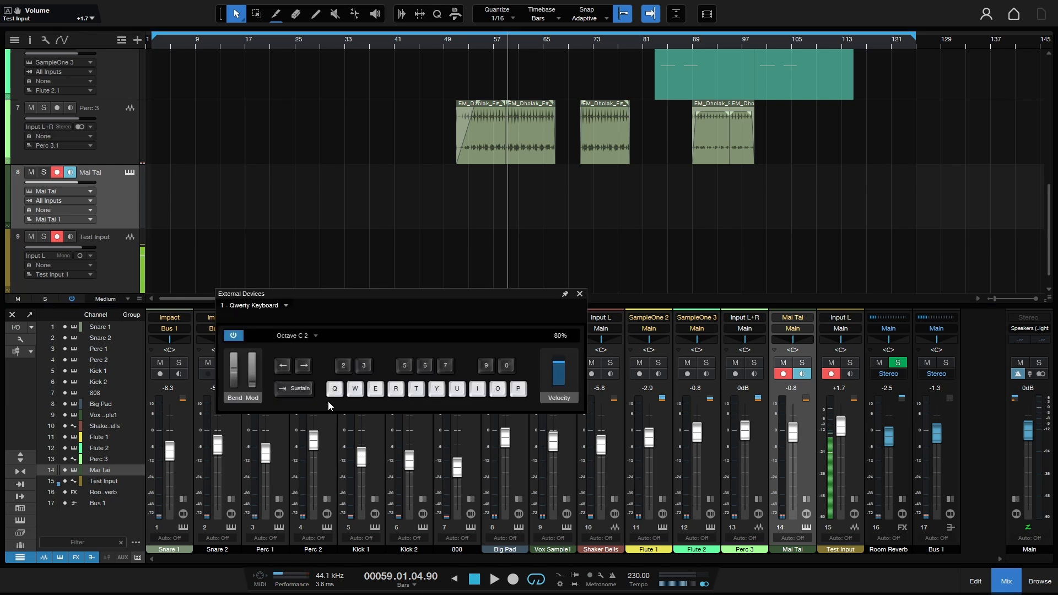
key(q)
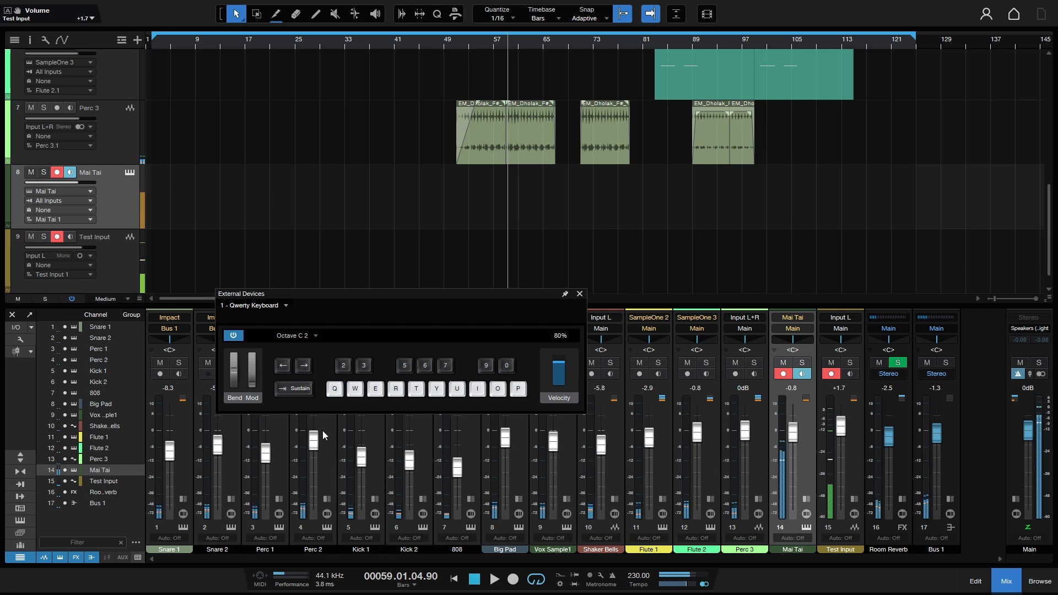
key(q)
key(q)
key(q)
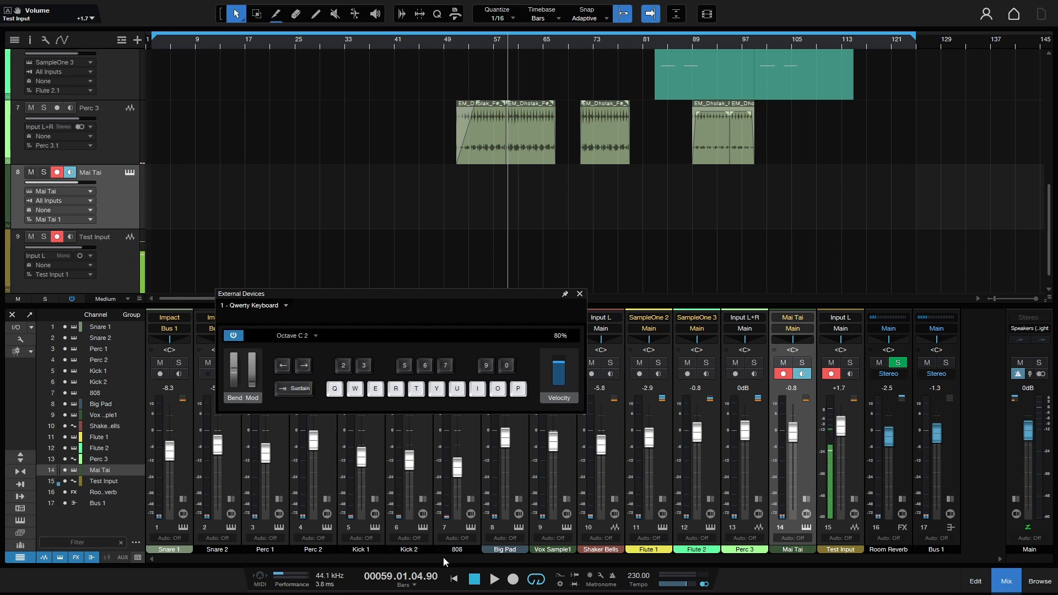
drag(384, 294, 346, 168)
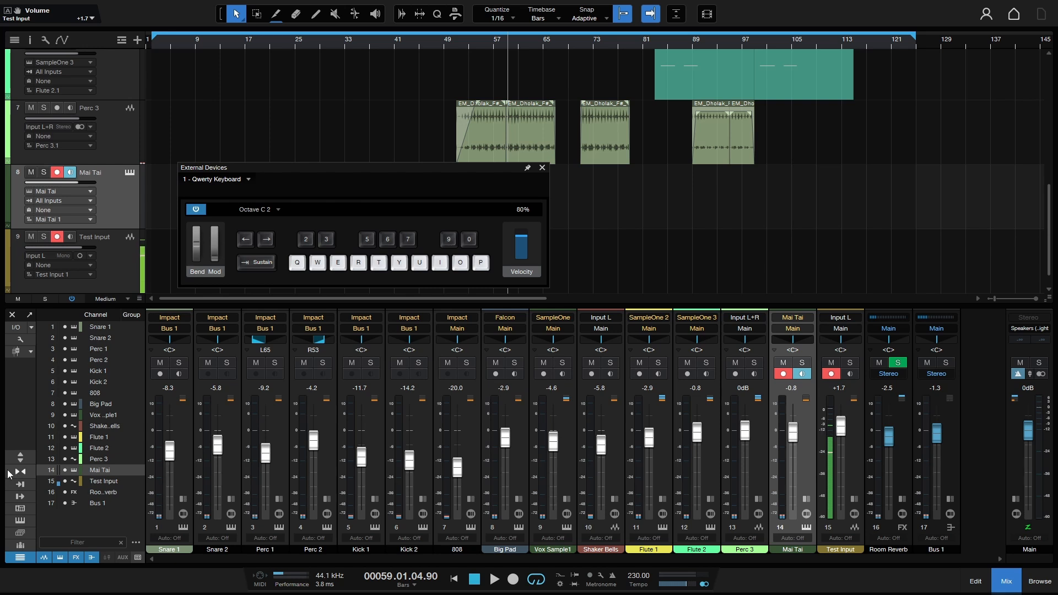
Show the instruments list beside the mixer via the left toolbar.
click(19, 509)
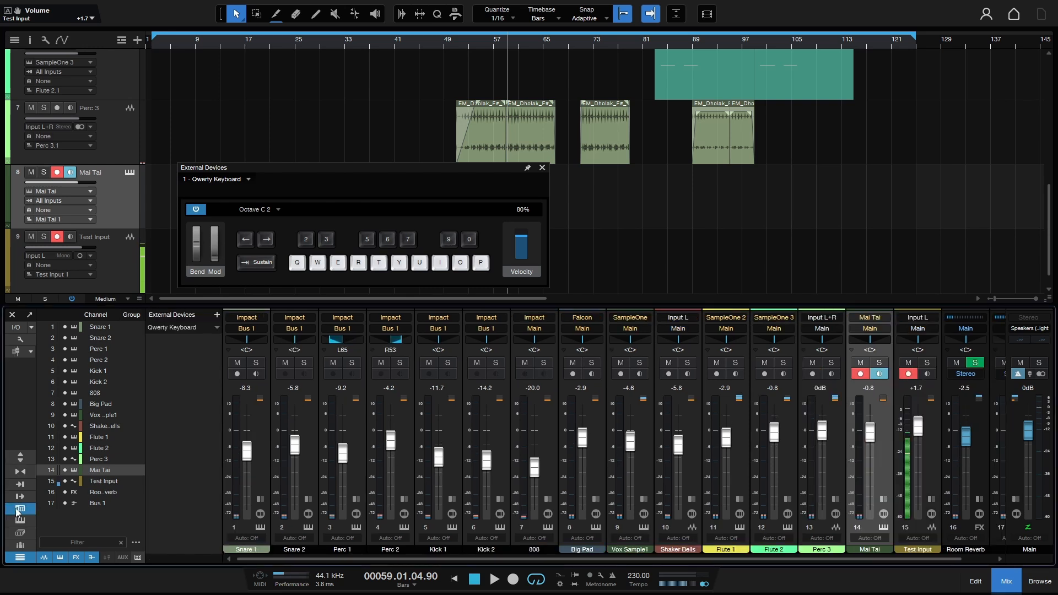
click(18, 509)
click(20, 520)
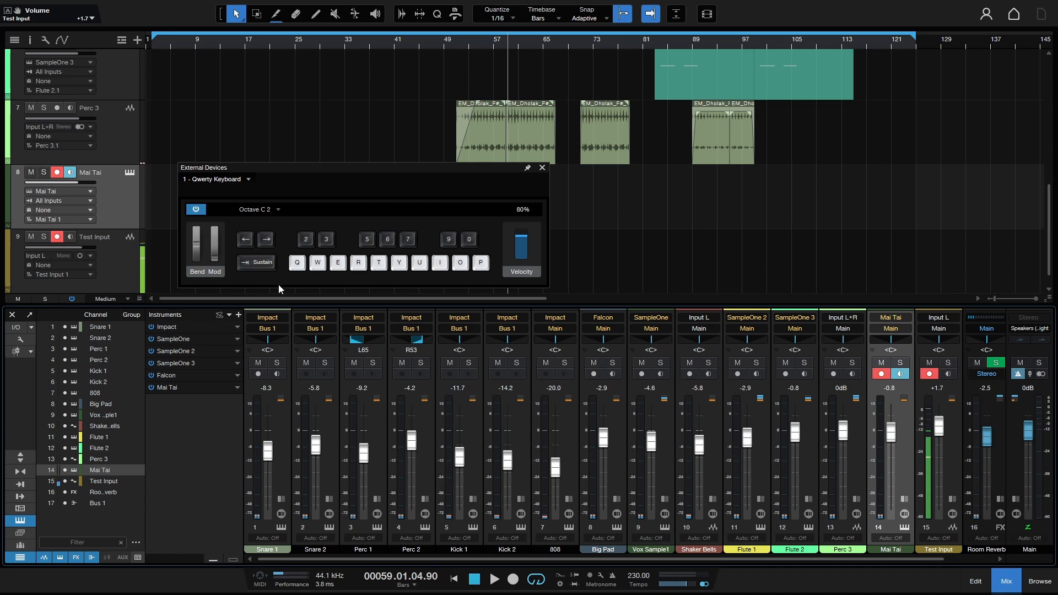
Play several Q test notes on Mai Tai, then close the QWERTY keyboard window.
key(q)
key(q)
key(q)
key(q)
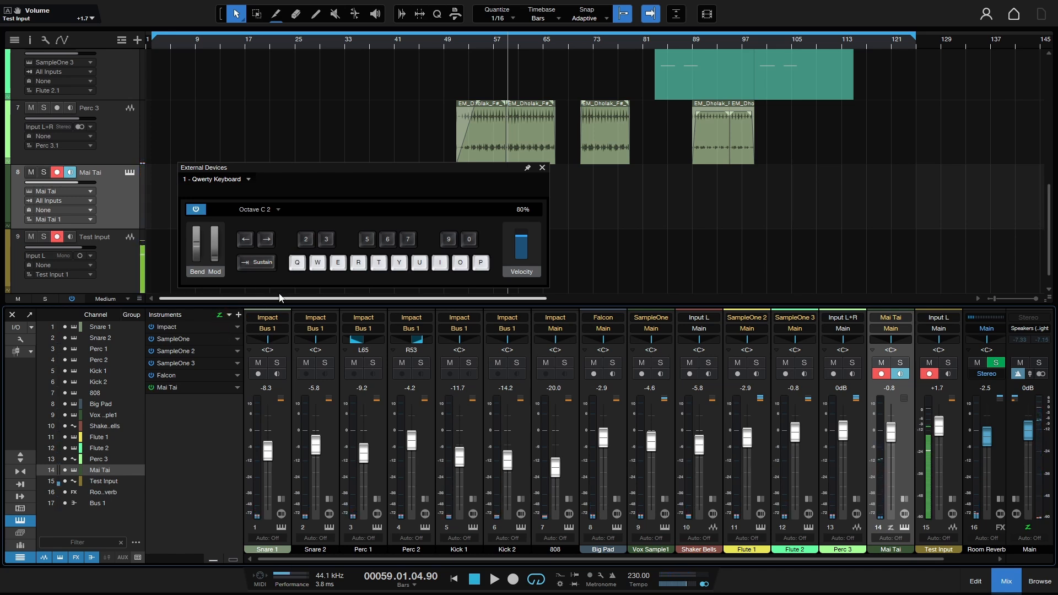
key(q)
key(q)
key(q)
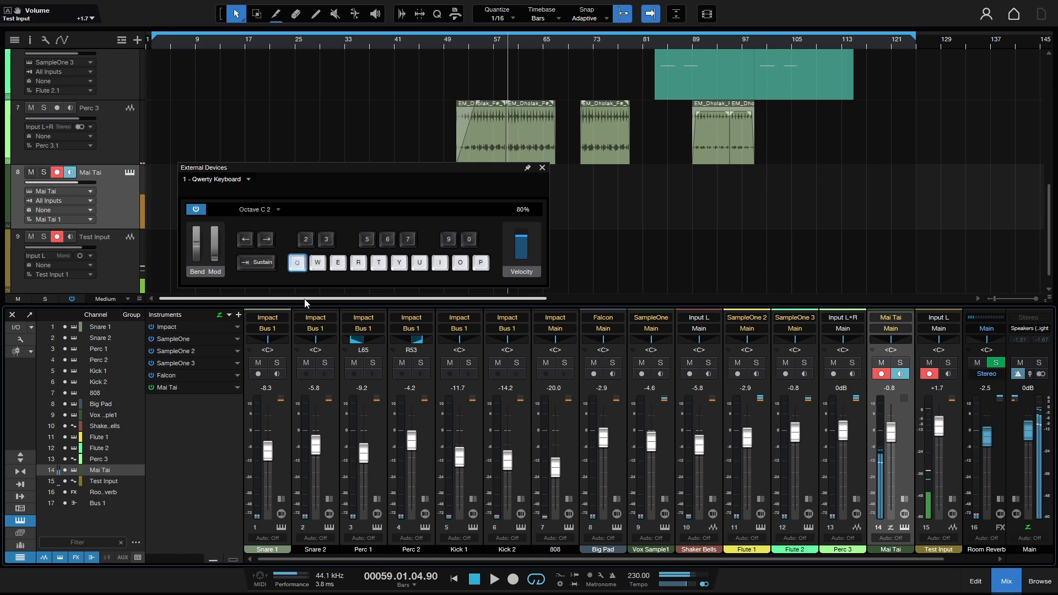
key(q)
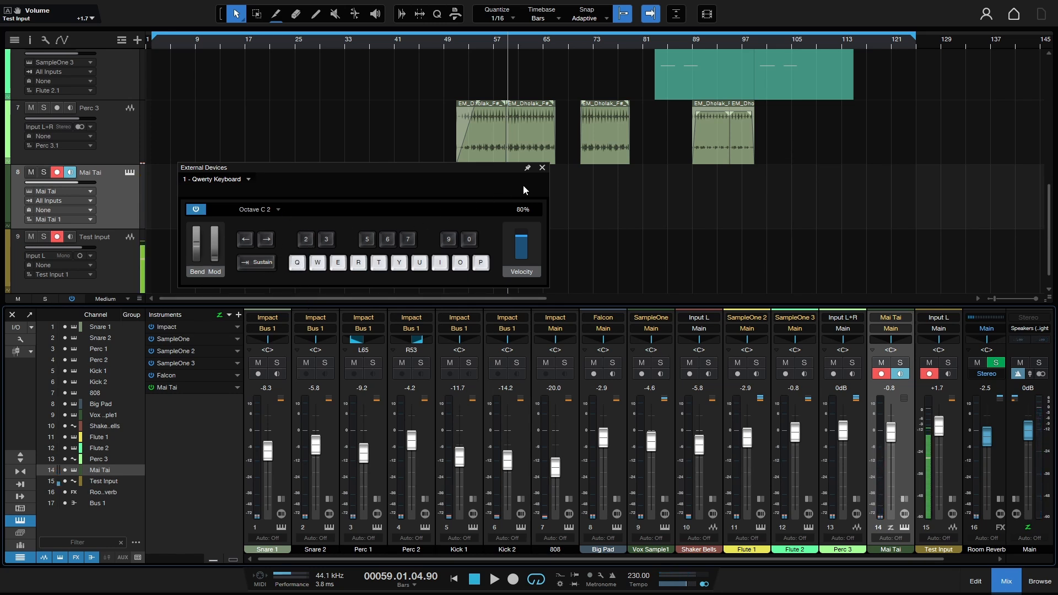
click(542, 169)
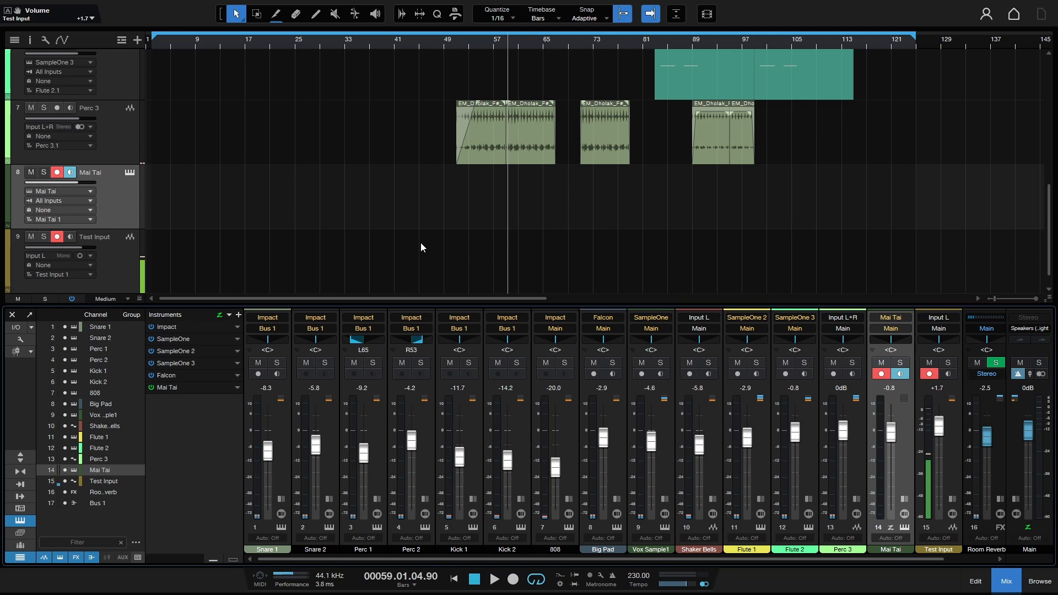
Open Audio Setup on its Processing page to review dropout protection and monitoring latencies.
key(ctrl+comma)
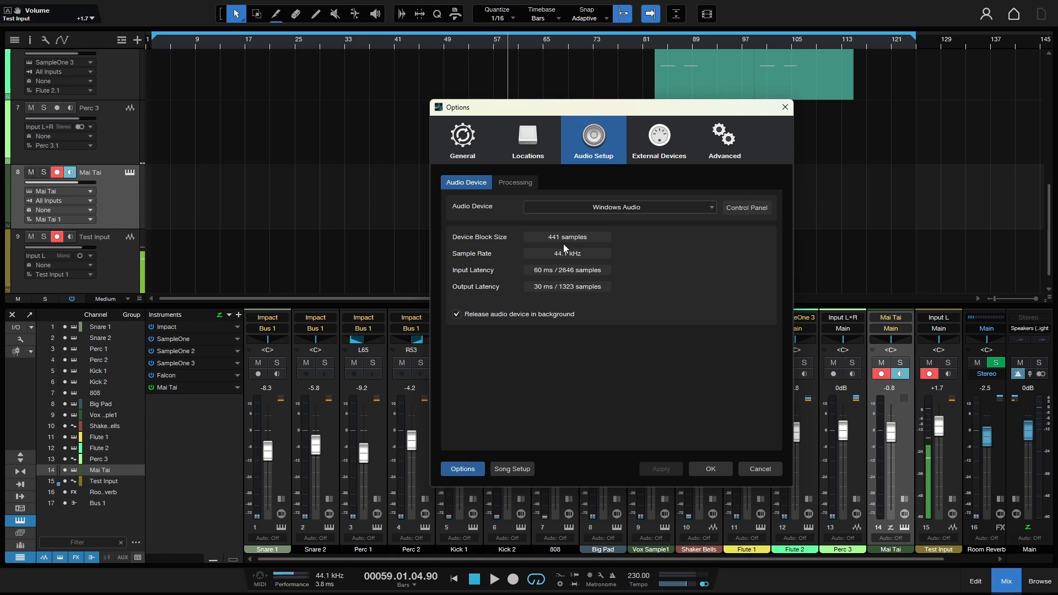
click(512, 183)
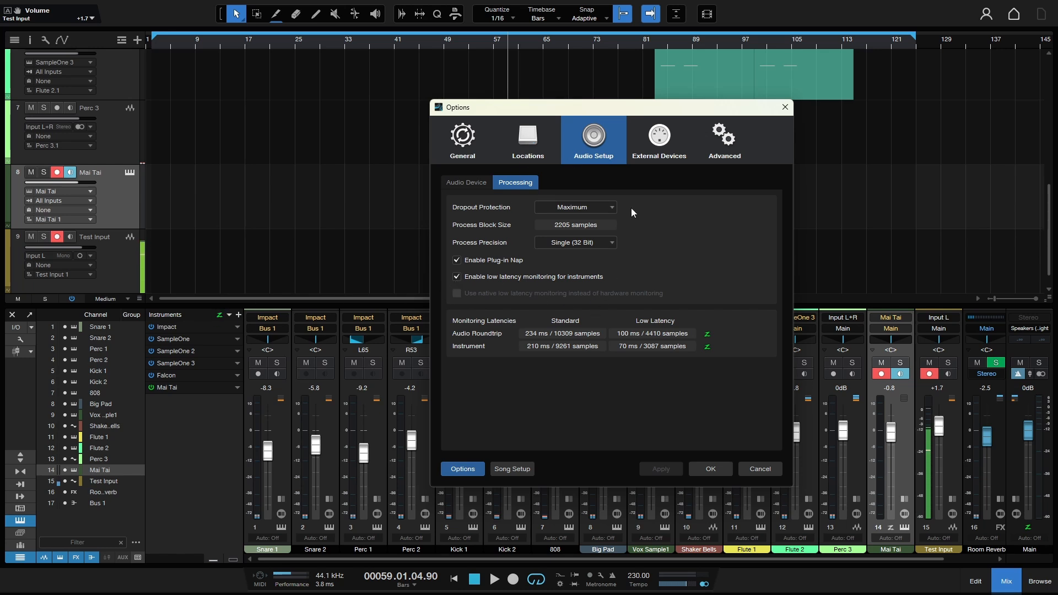
Re-enable low-latency instrument monitoring, drop dropout protection from Maximum to High, and apply.
click(456, 277)
click(456, 277)
key(Up)
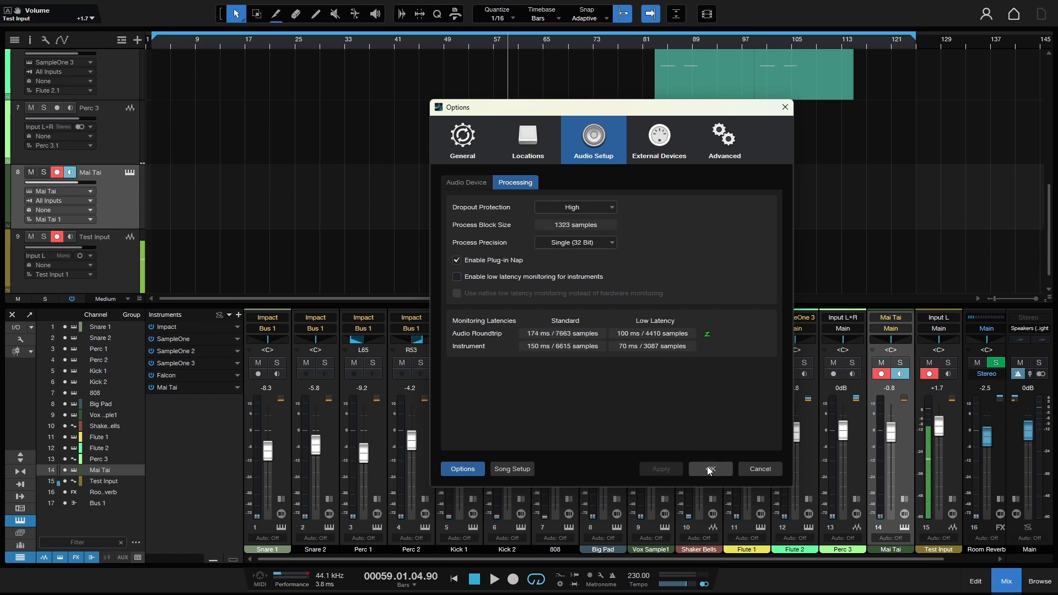
click(709, 468)
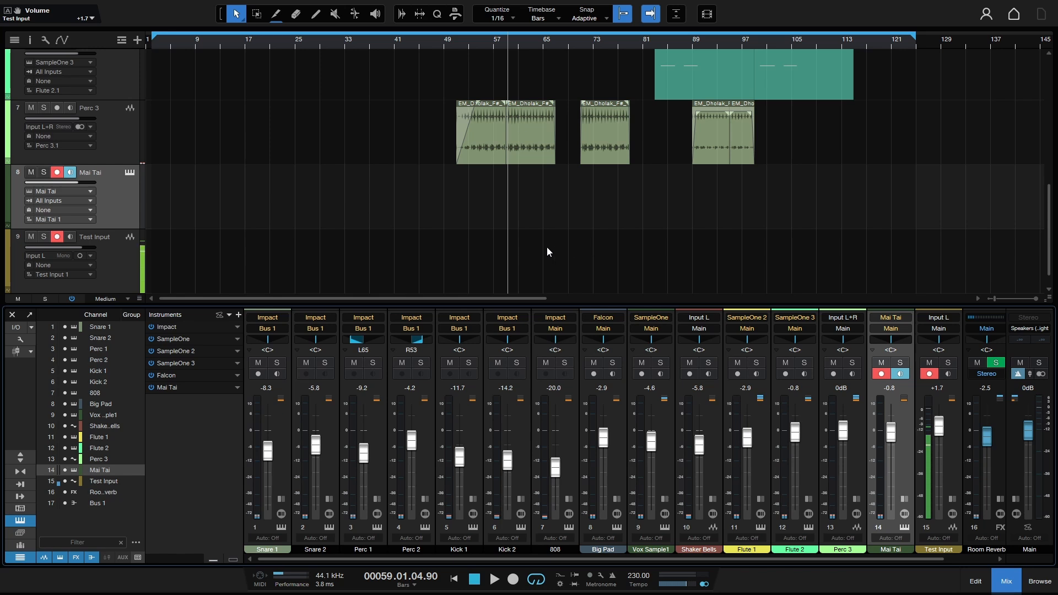